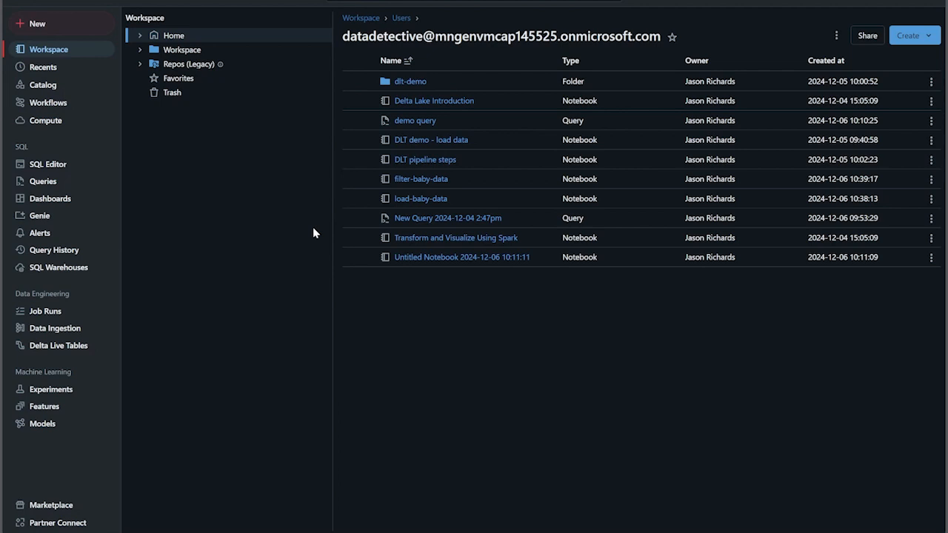
# Browse the dd_db_ws catalog down to the volumes in its default schema
pyautogui.click(53, 90)
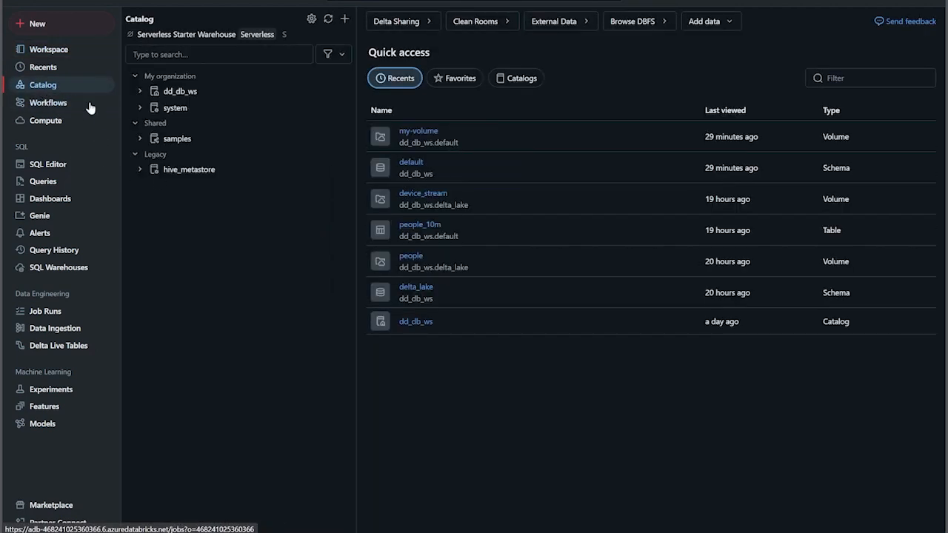
pyautogui.click(140, 91)
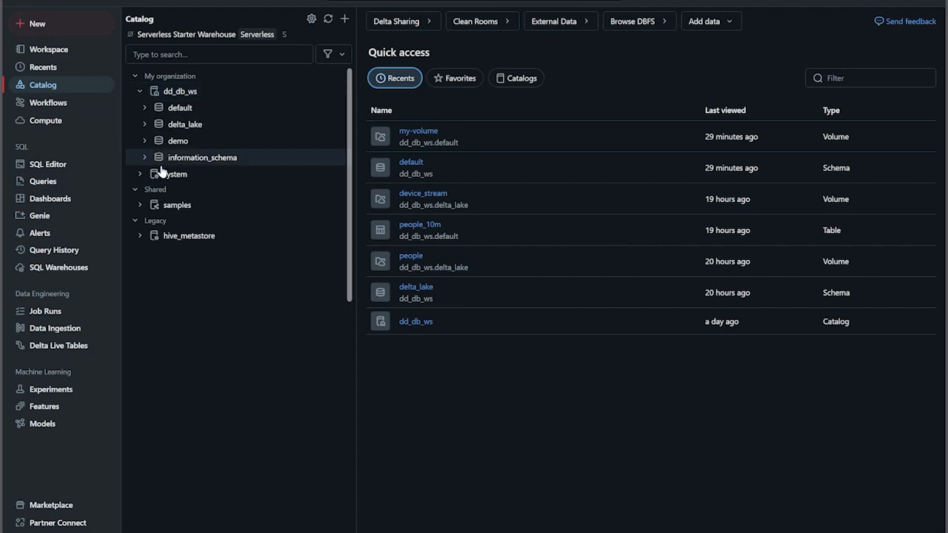
pyautogui.click(146, 111)
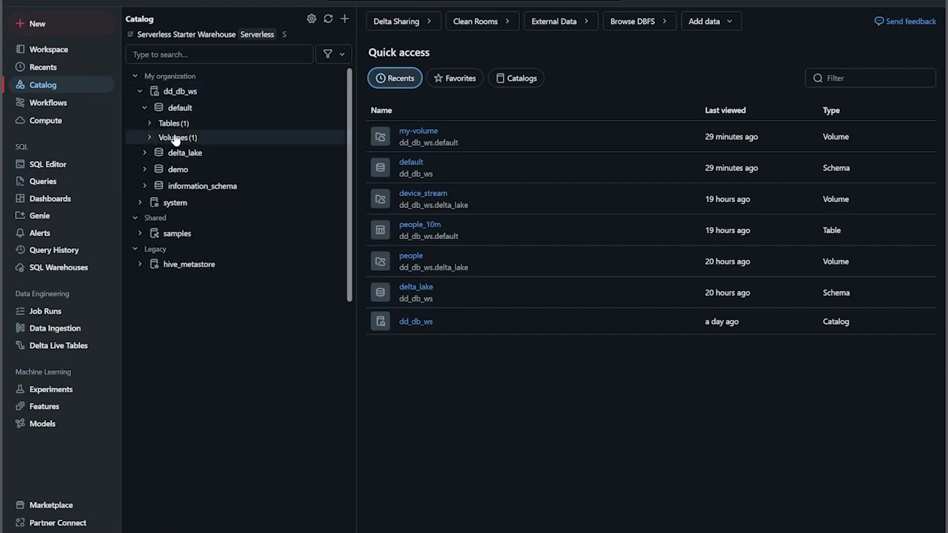
pyautogui.click(151, 137)
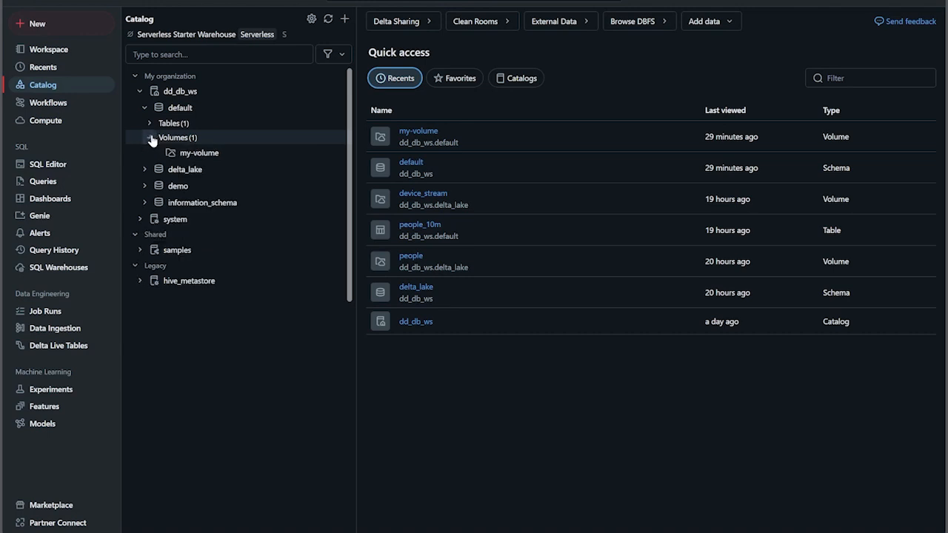
pyautogui.click(148, 137)
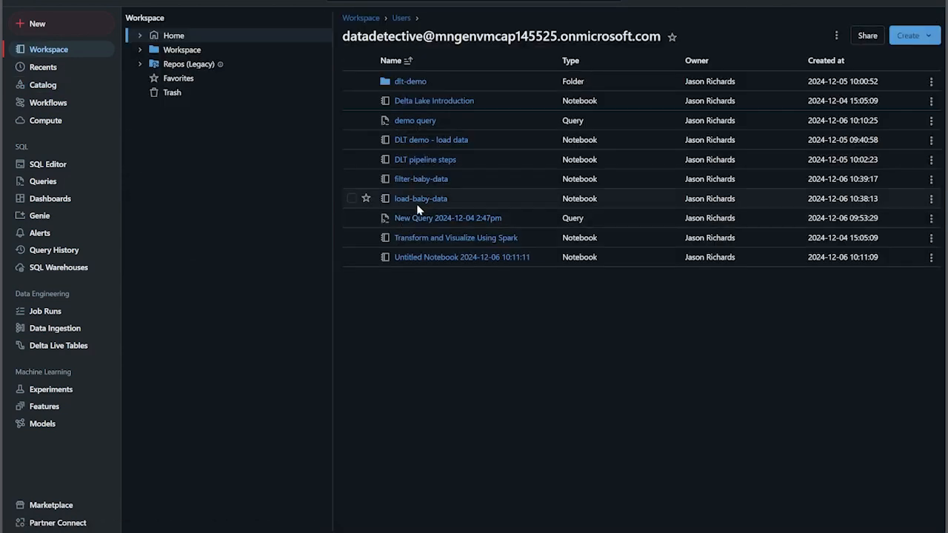
# Review the code in the load-baby-data and filter-baby-data workspace notebooks
pyautogui.click(415, 200)
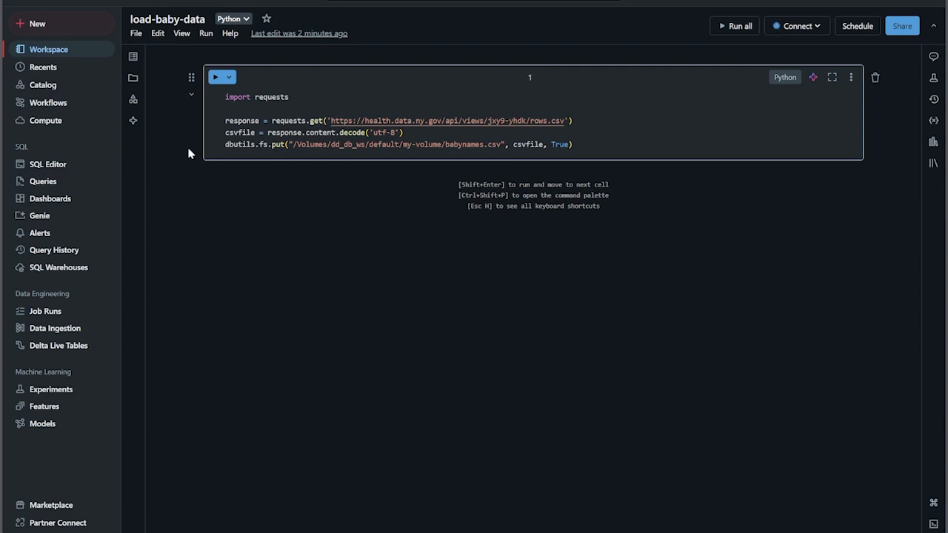
pyautogui.click(52, 54)
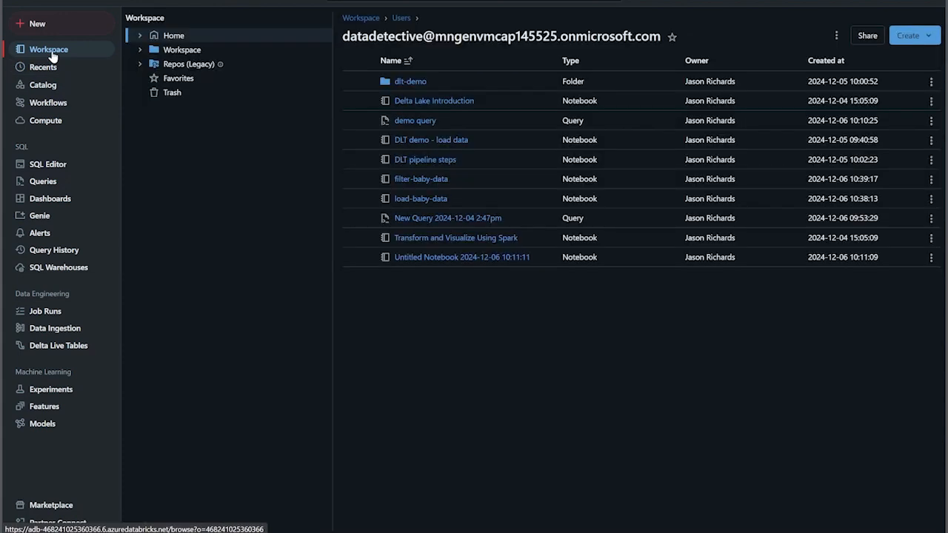
pyautogui.click(419, 200)
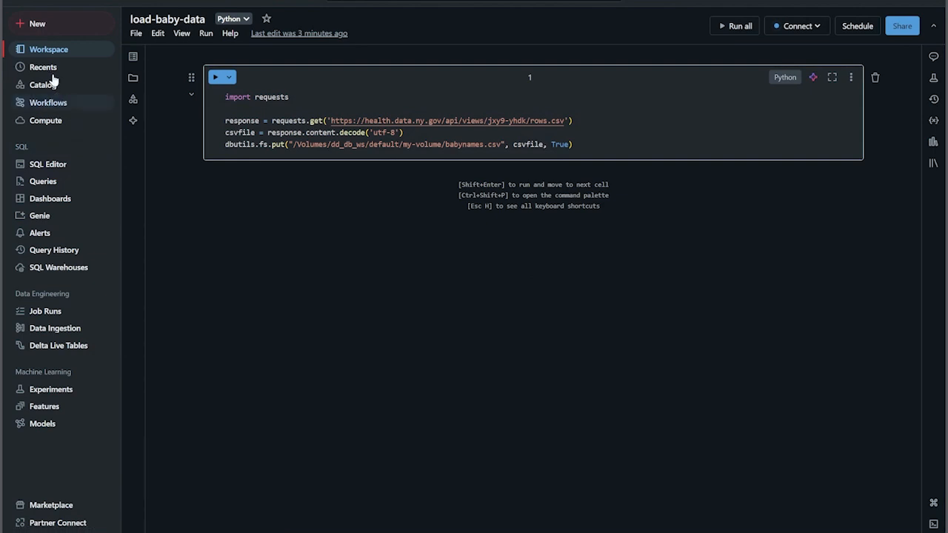
pyautogui.click(37, 50)
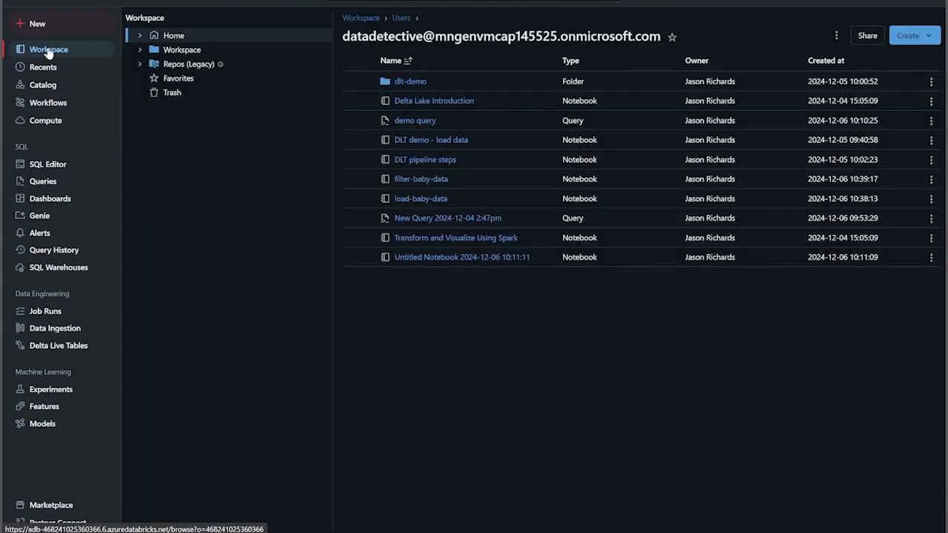
pyautogui.click(418, 180)
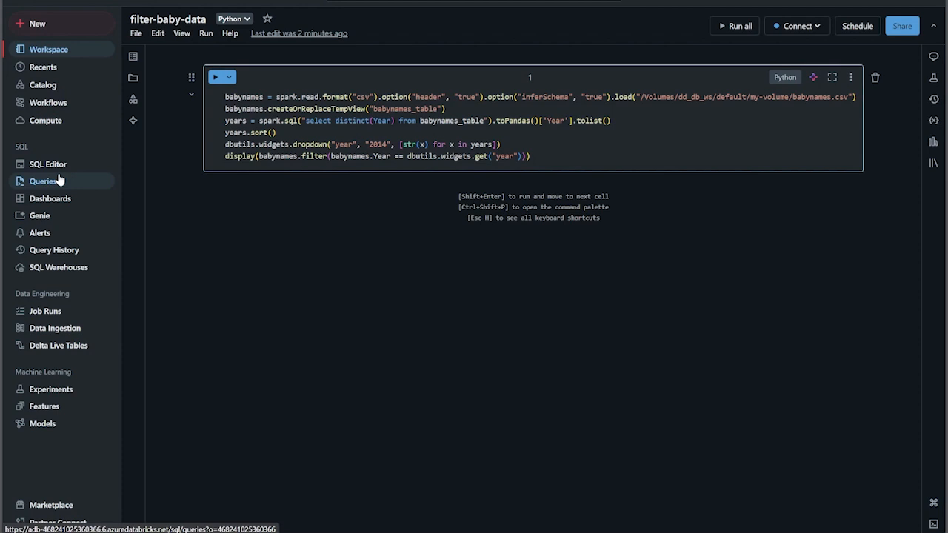
# Create a new workflow job and name its first task load-baby-names
pyautogui.click(55, 104)
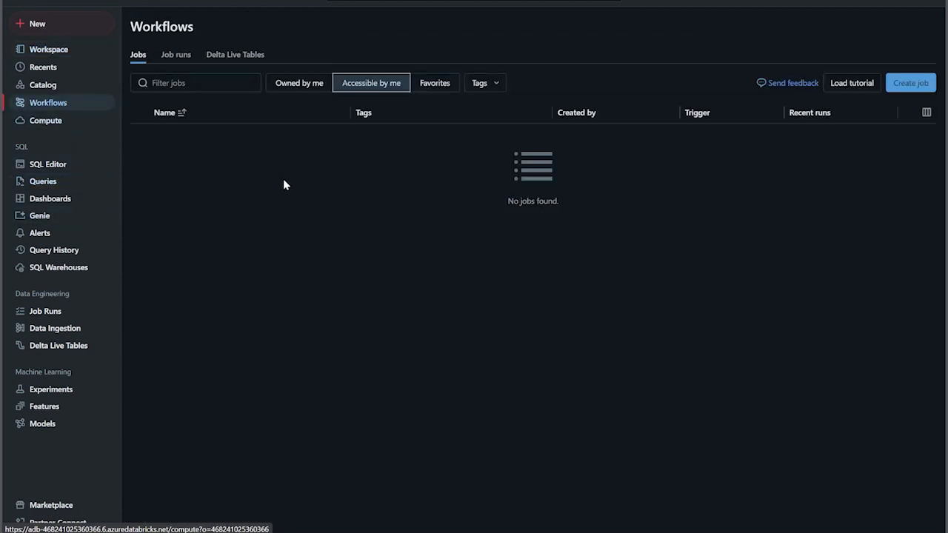
pyautogui.click(911, 83)
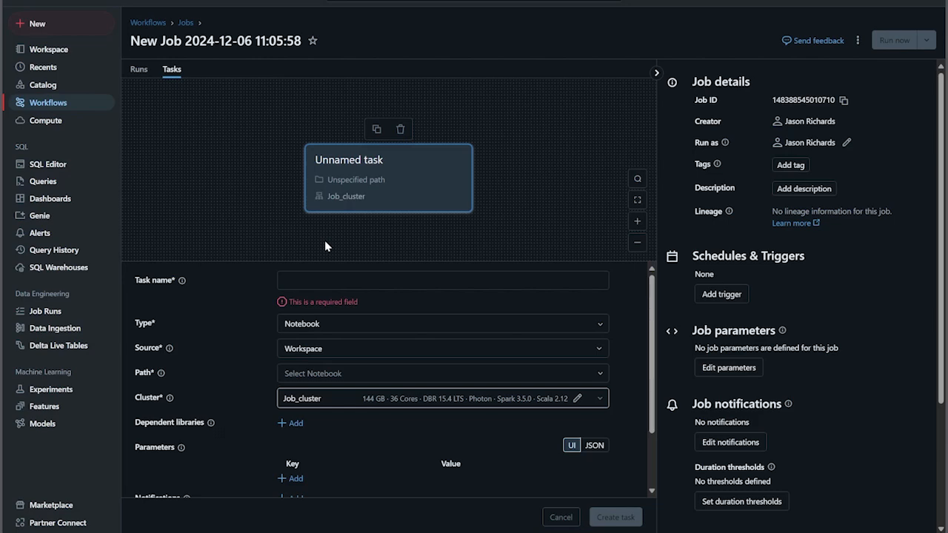
pyautogui.click(324, 283)
pyautogui.write('loa')
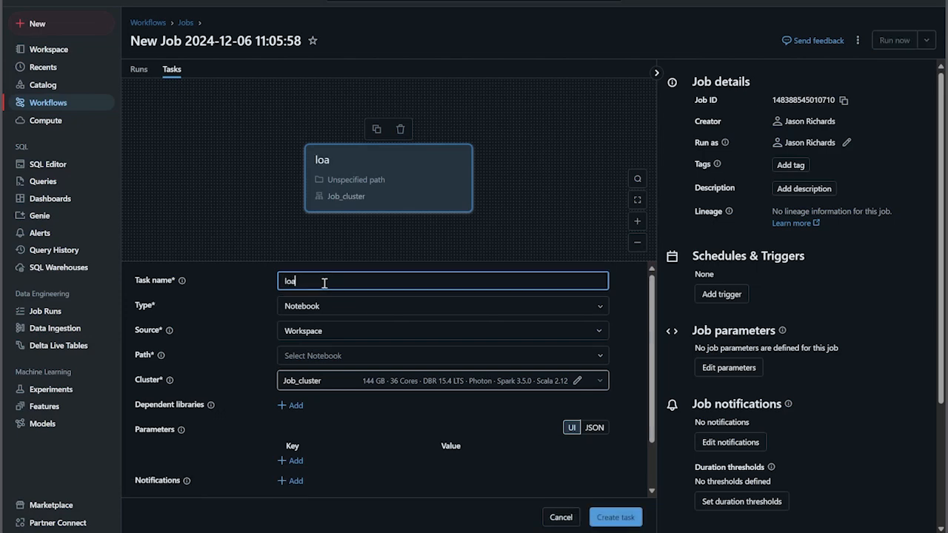
pyautogui.write('d-baby-names')
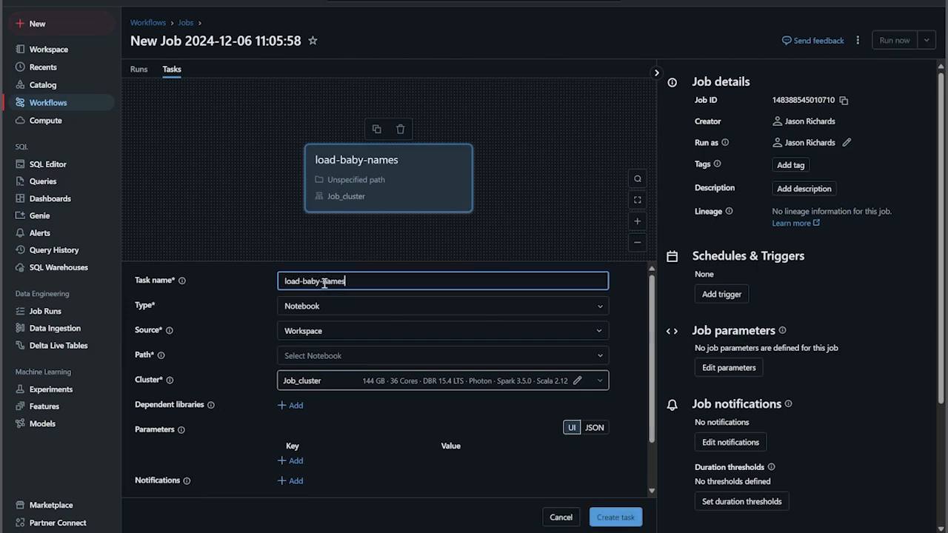
# Configure the load-baby-names task with type Notebook, source Workspace and the existing all-purpose cluster dd-cluster
pyautogui.click(332, 307)
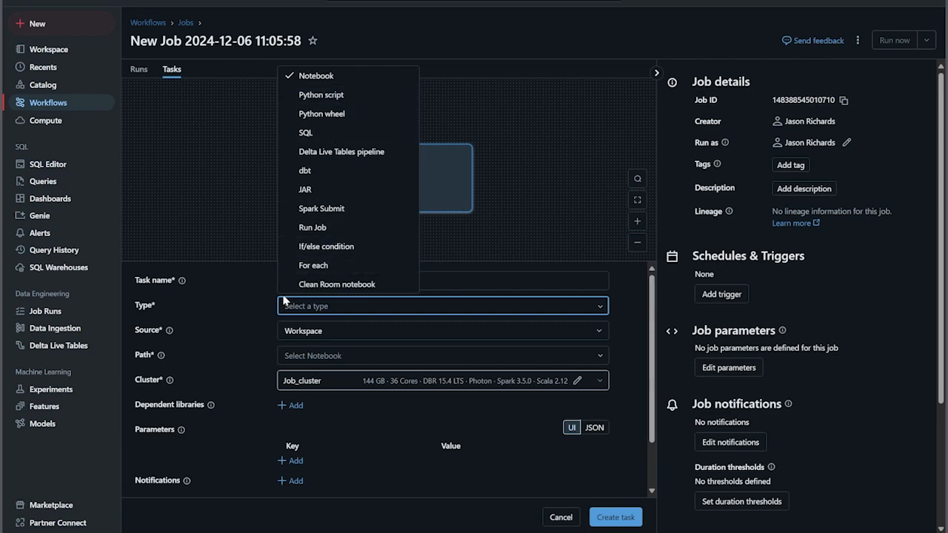
pyautogui.click(348, 85)
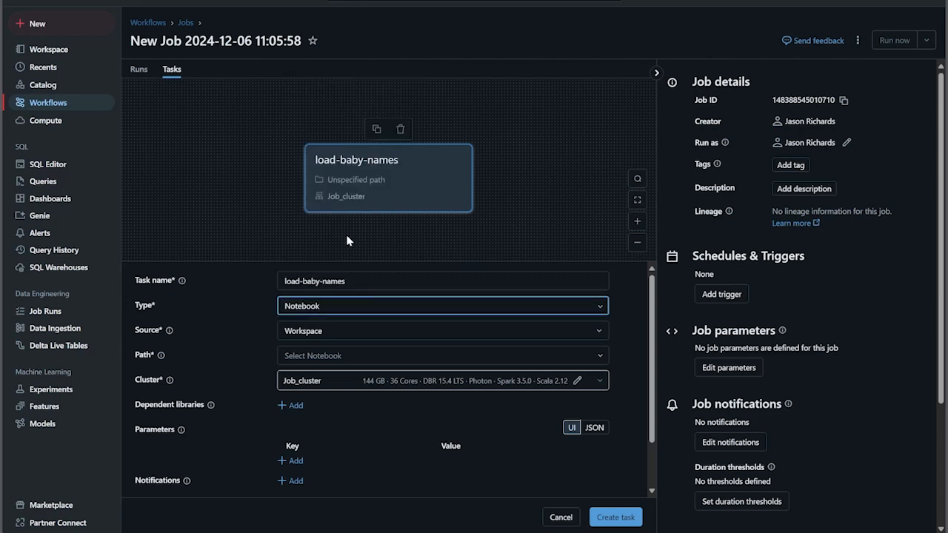
pyautogui.click(355, 340)
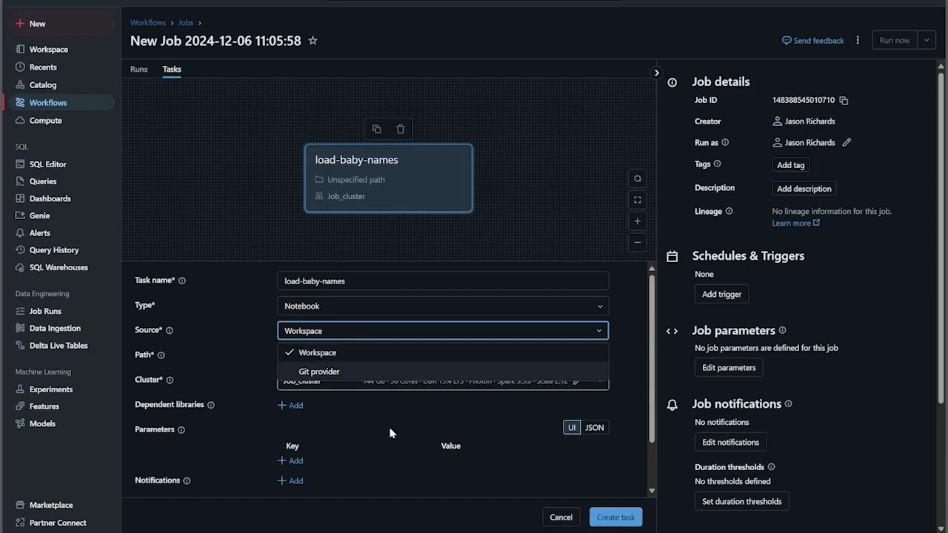
pyautogui.click(147, 453)
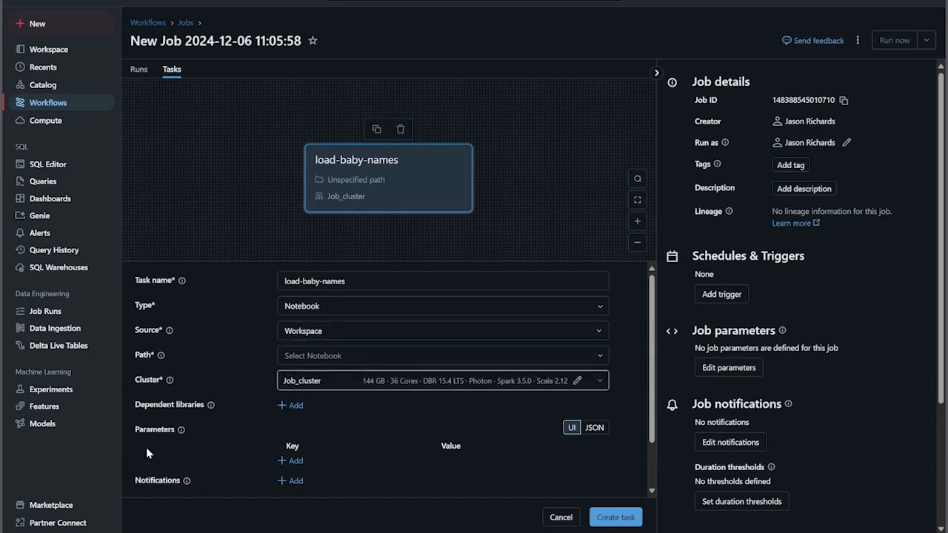
pyautogui.click(601, 382)
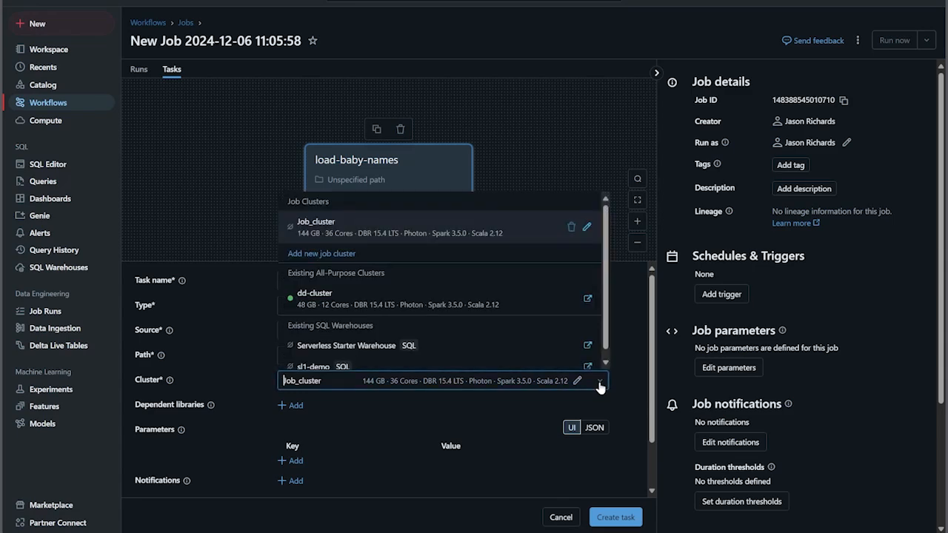
pyautogui.click(353, 291)
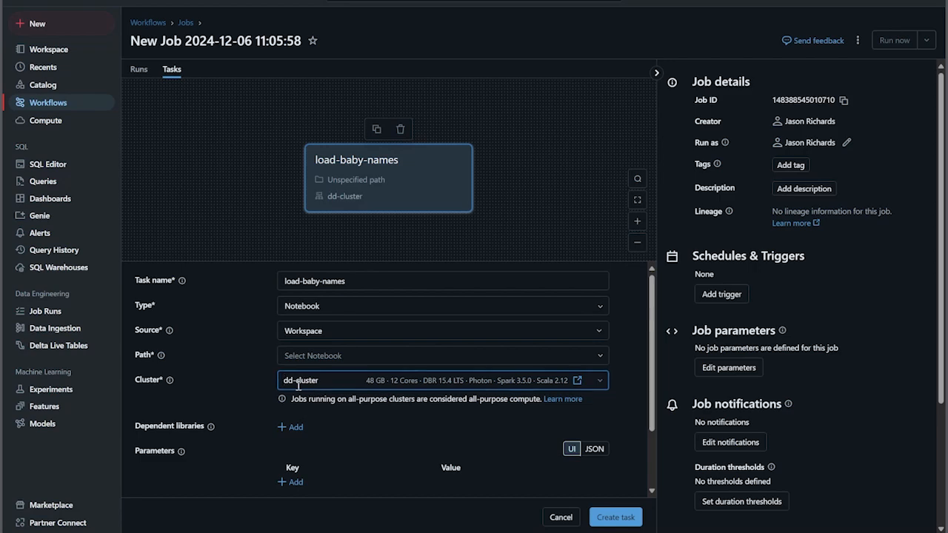
# Choose the load-baby-data notebook as the task's path and create the task
pyautogui.click(617, 517)
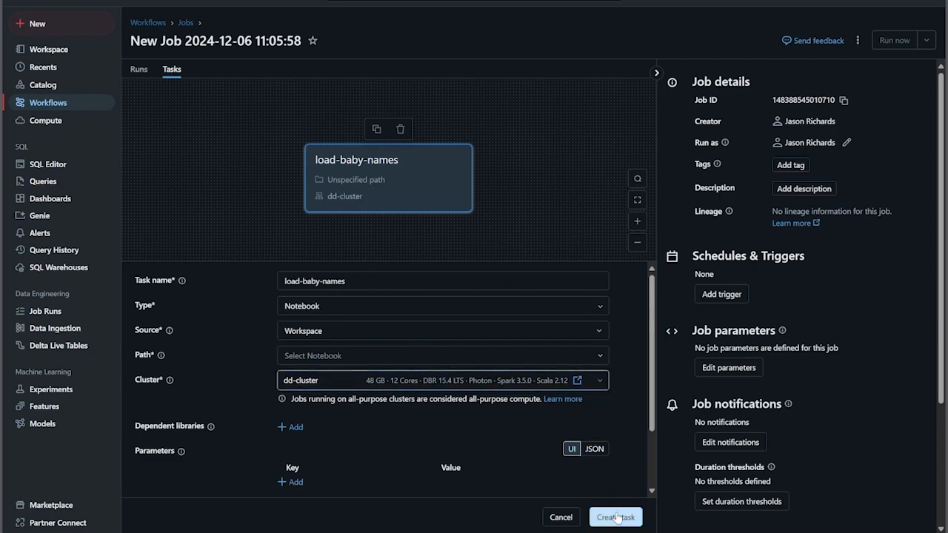
pyautogui.click(370, 355)
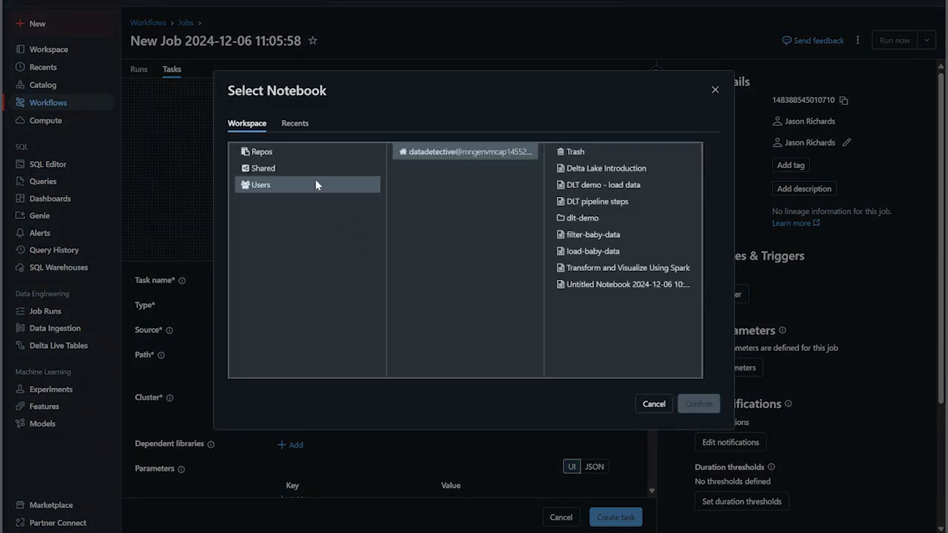
pyautogui.click(597, 258)
pyautogui.click(699, 403)
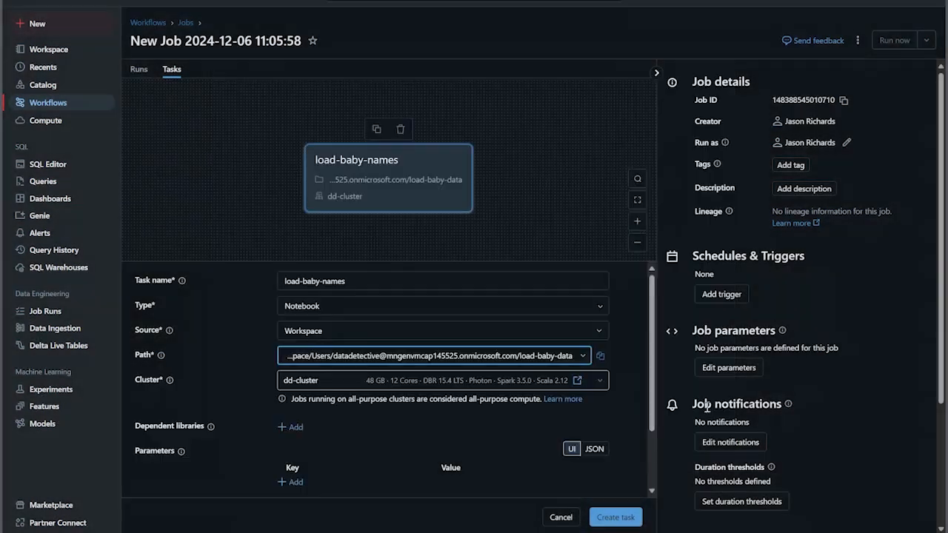
pyautogui.click(614, 518)
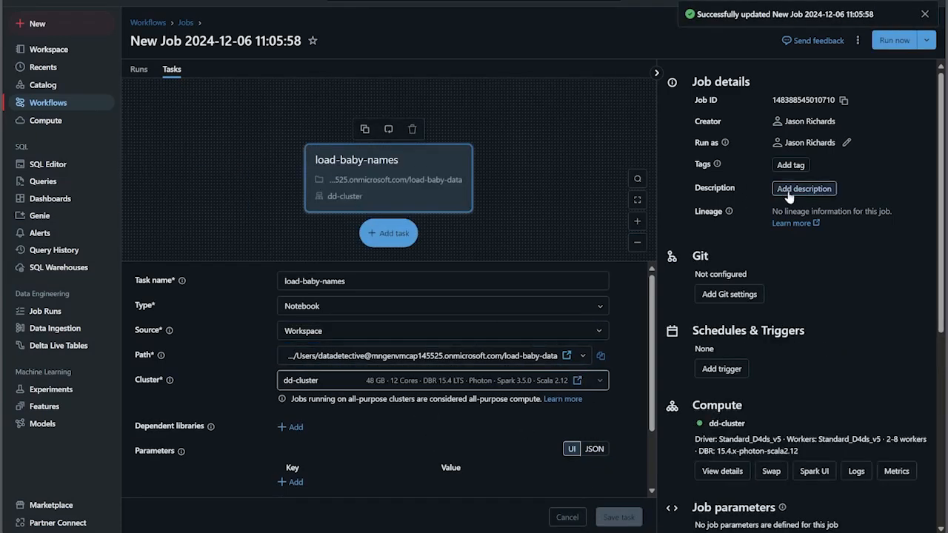
# Examine the job details and the available trigger types without adding a trigger
pyautogui.scroll(-1, 771, 326)
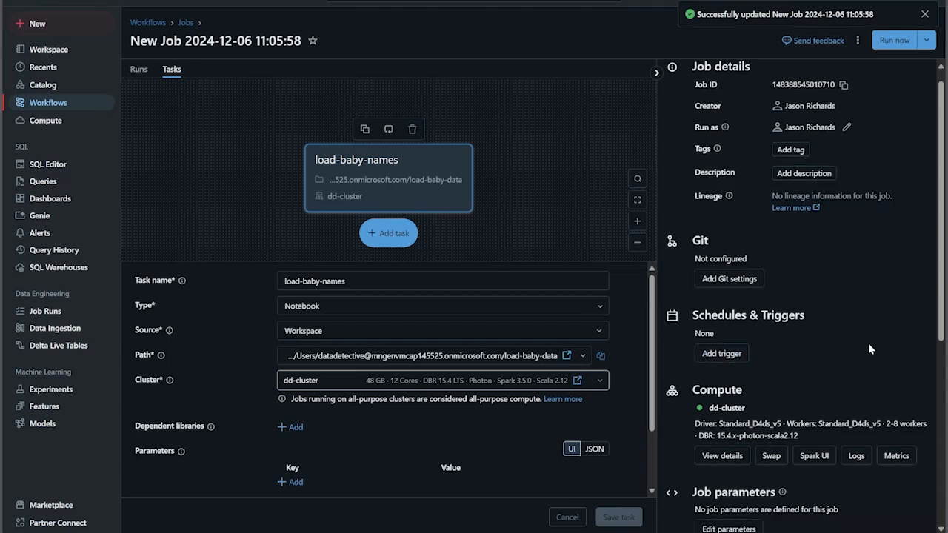
pyautogui.scroll(1, 741, 311)
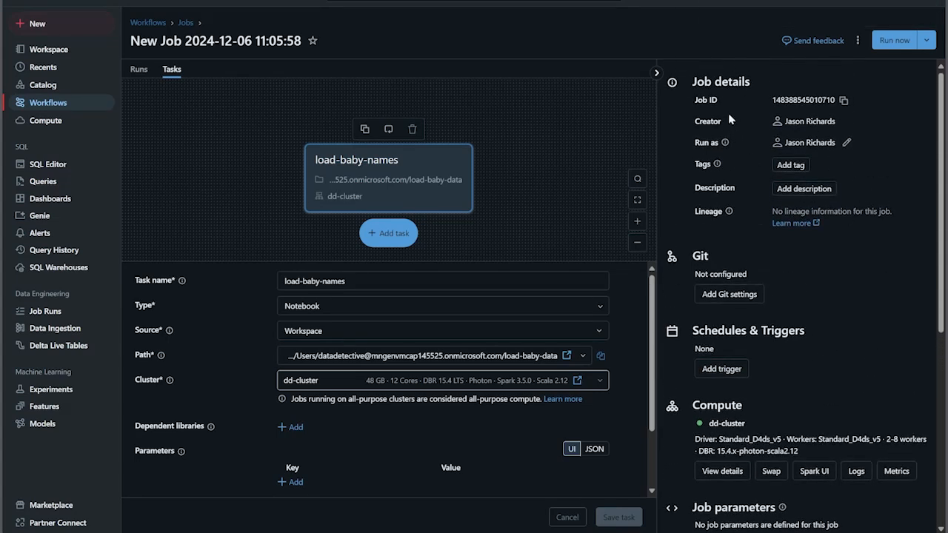
pyautogui.scroll(-1, 755, 207)
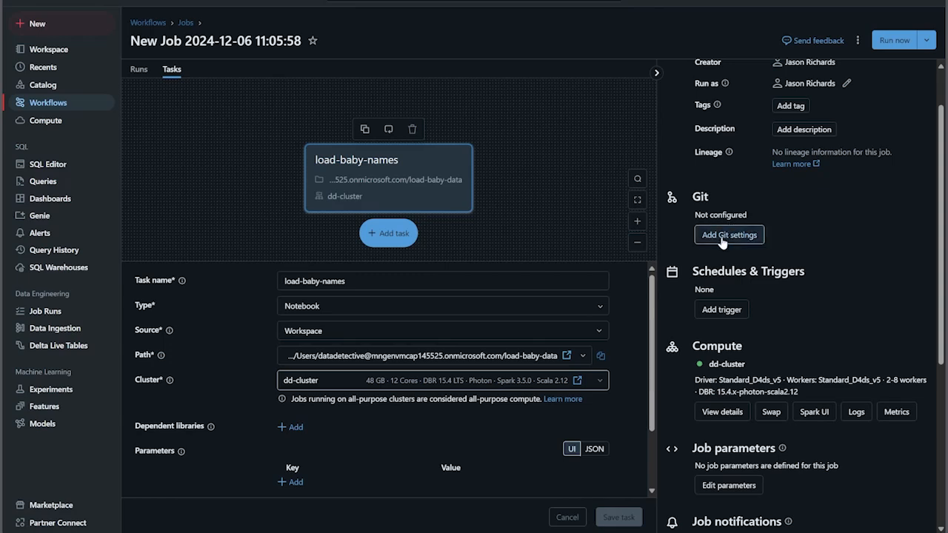
pyautogui.click(724, 310)
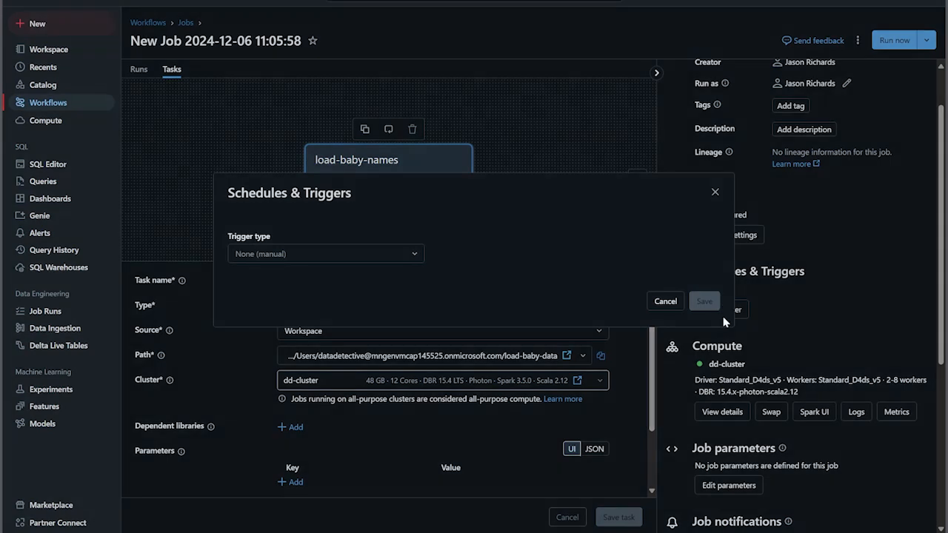
pyautogui.click(392, 256)
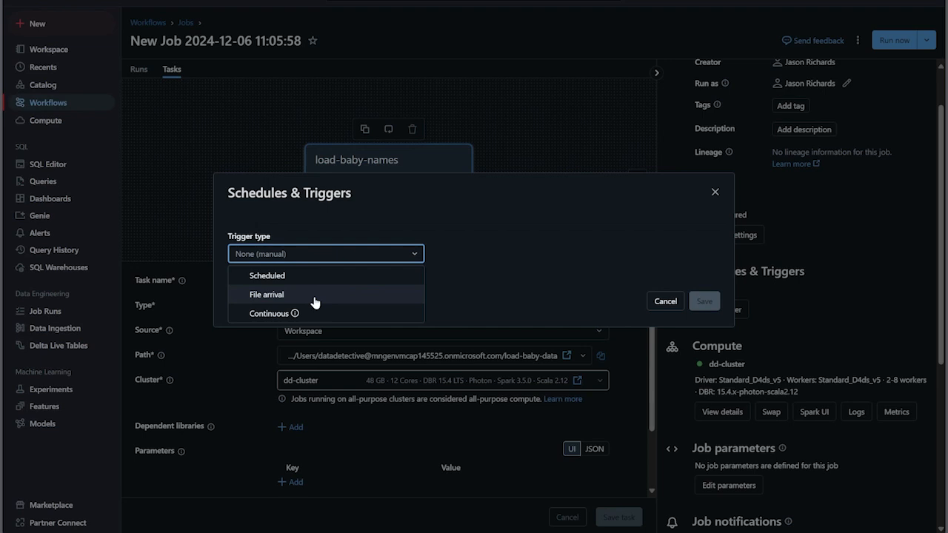
pyautogui.click(664, 300)
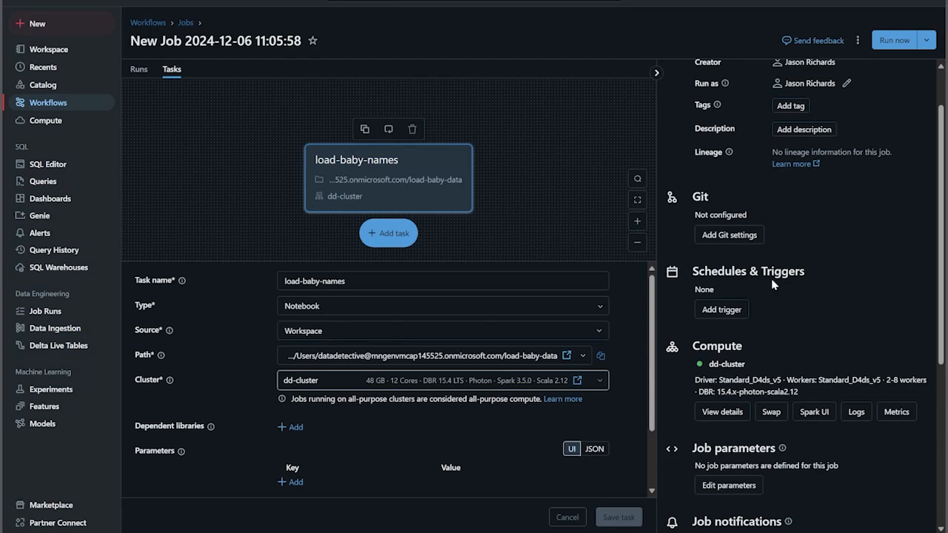
# Add a second Notebook task after load-baby-names and name it filter-baby-names
pyautogui.click(384, 234)
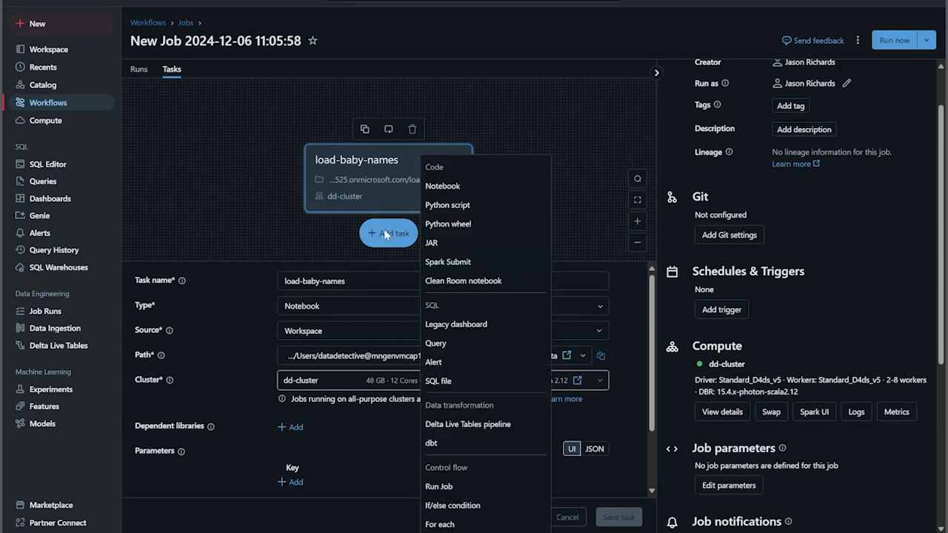
pyautogui.click(440, 191)
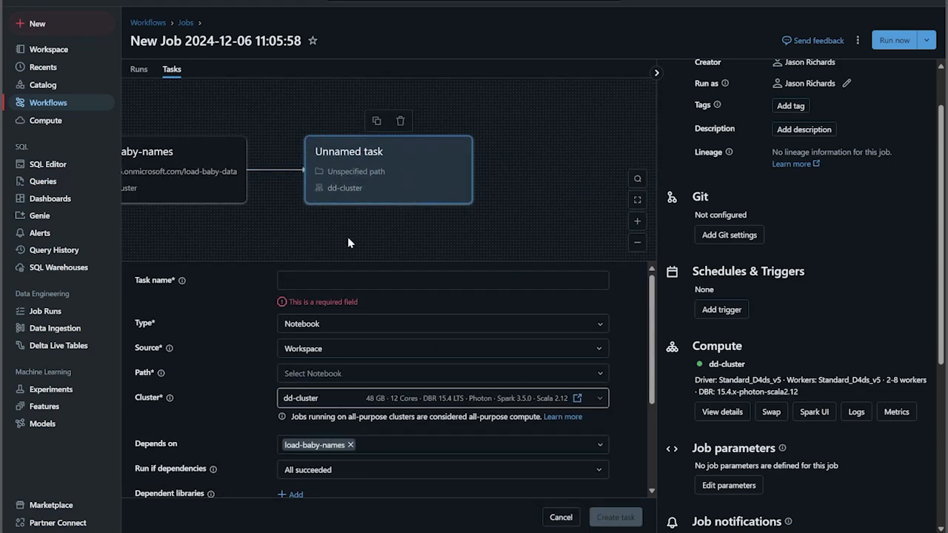
pyautogui.click(320, 282)
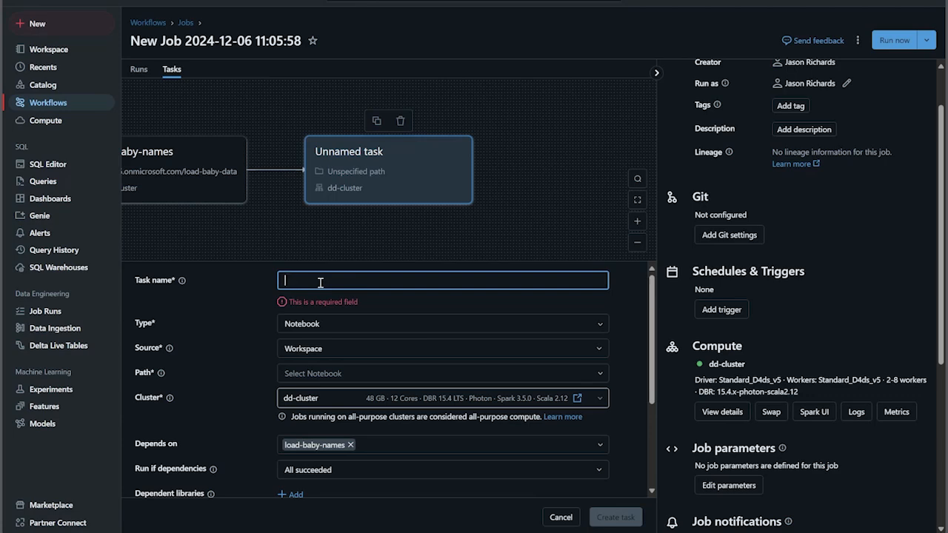
pyautogui.write('filter-baby-names')
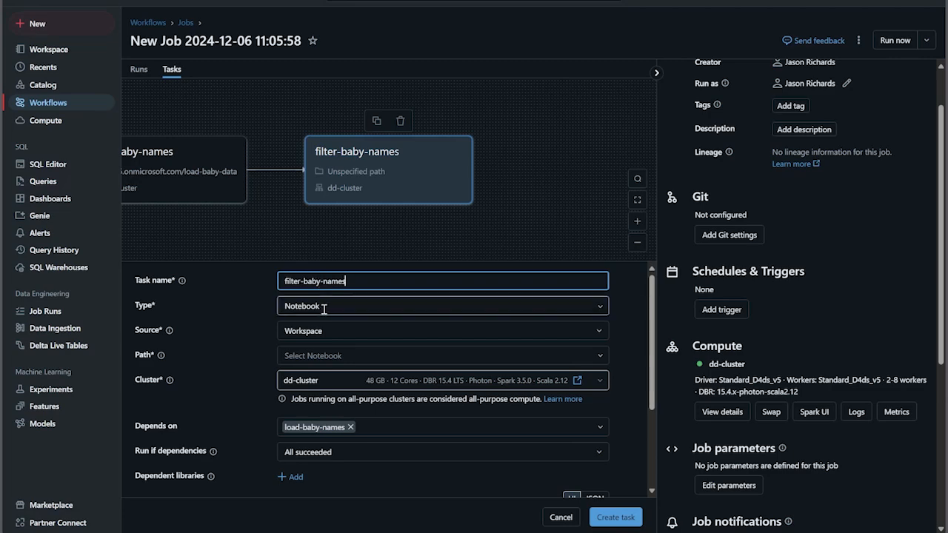
# Choose the filter-baby-data notebook from the user's workspace folder as the path of the filter-baby-names task
pyautogui.click(340, 355)
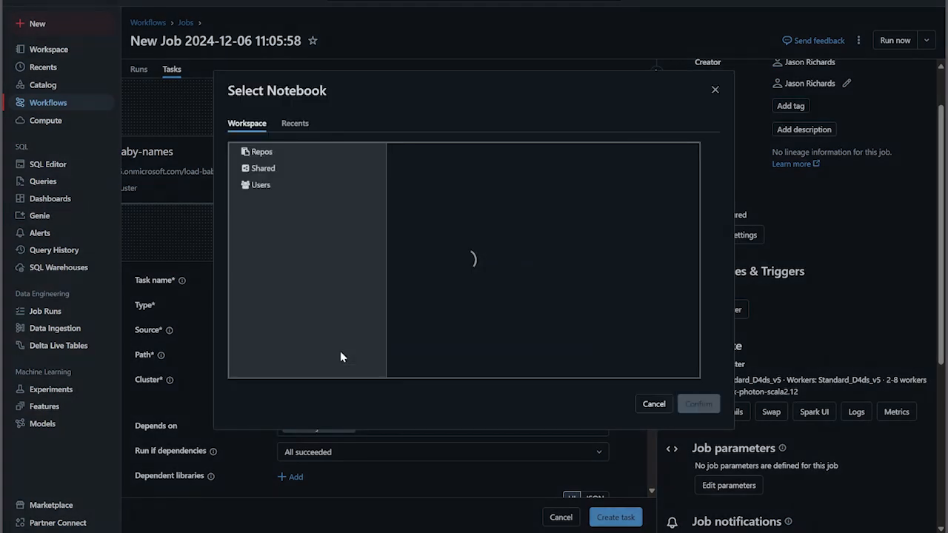
pyautogui.click(589, 235)
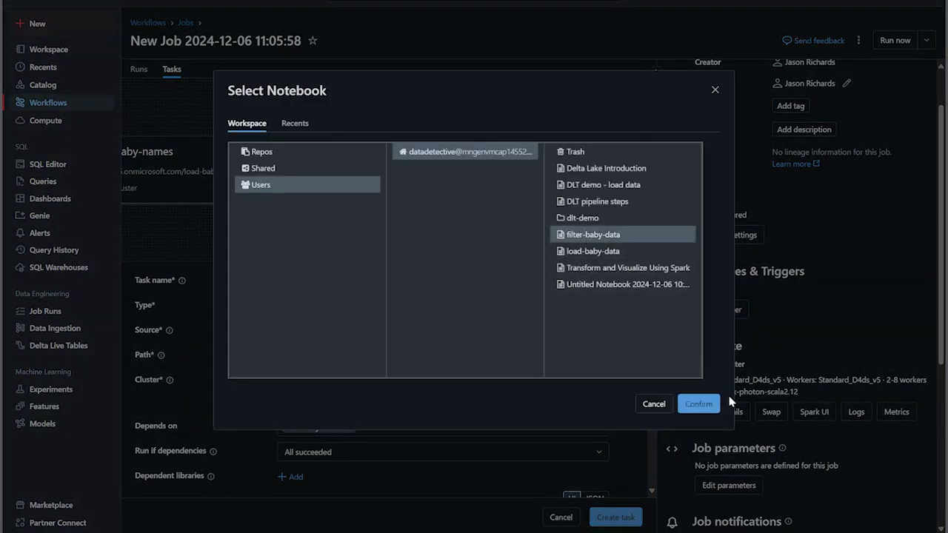
pyautogui.click(699, 404)
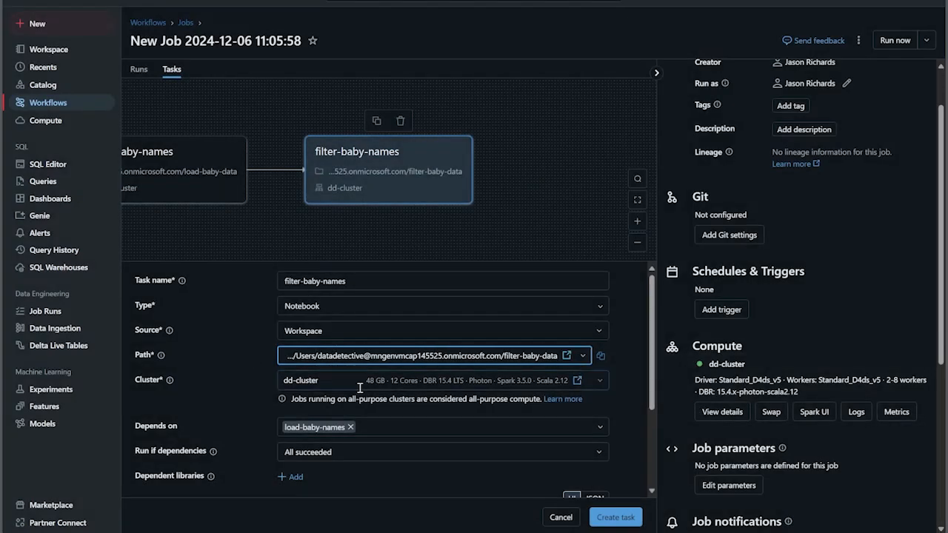
# Add a parameter with the key year and a year value to the filter-baby-names task, and create the task
pyautogui.scroll(-3, 318, 374)
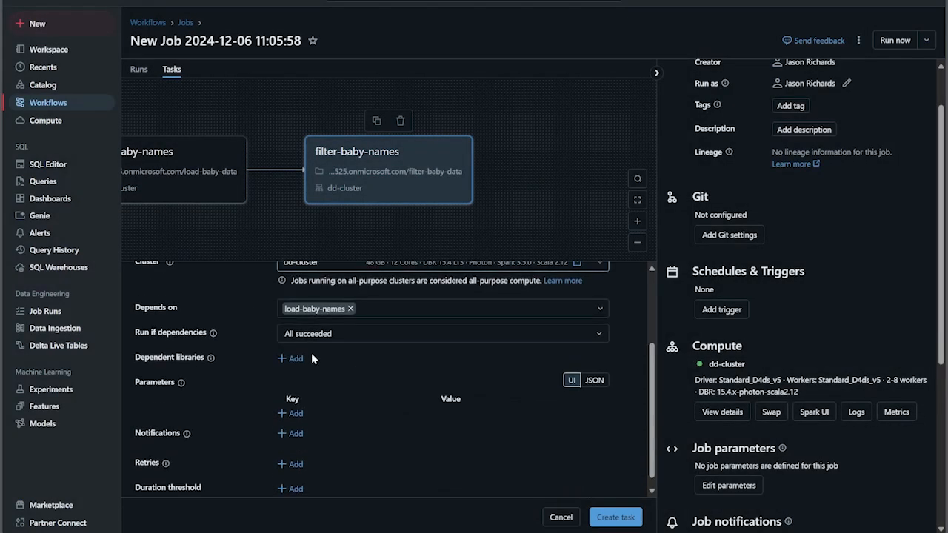
pyautogui.scroll(-1, 289, 335)
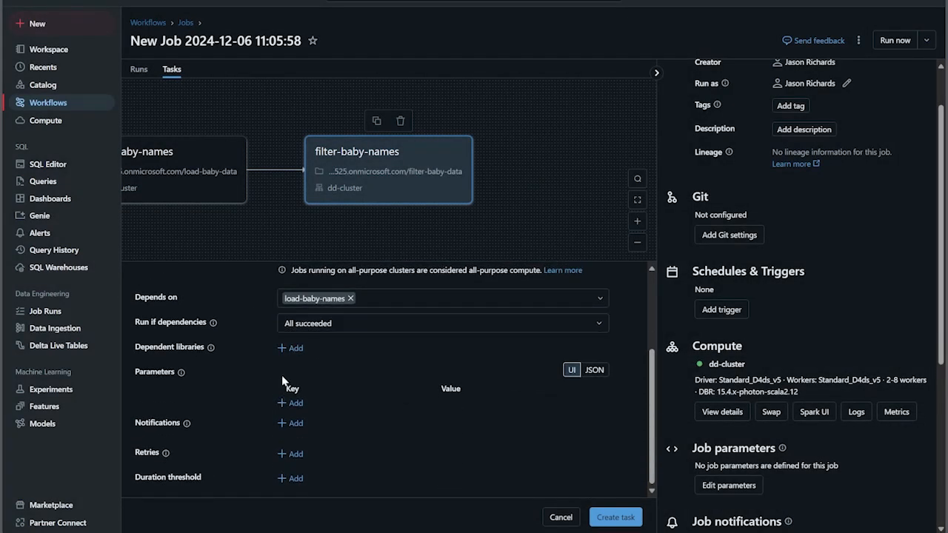
pyautogui.click(283, 403)
pyautogui.click(293, 408)
pyautogui.write('y')
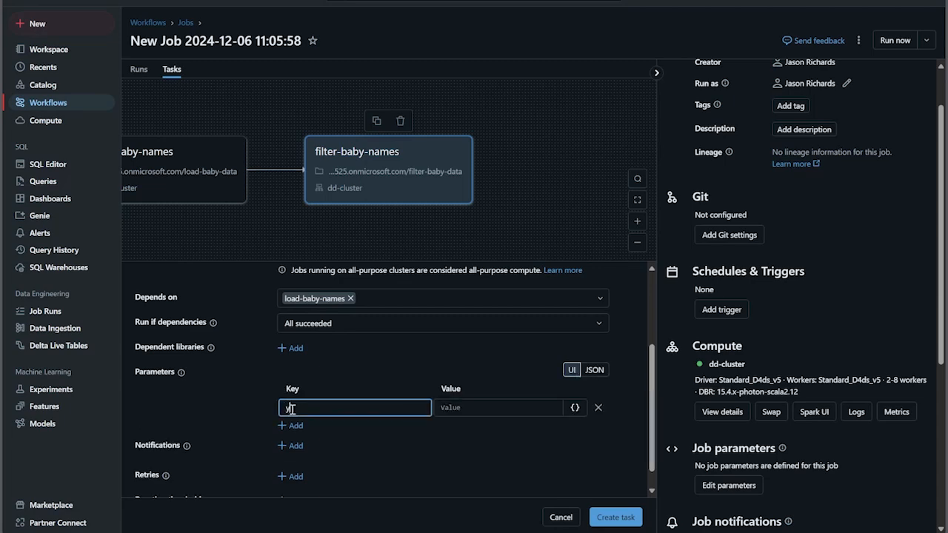
pyautogui.write('ear')
pyautogui.click(471, 409)
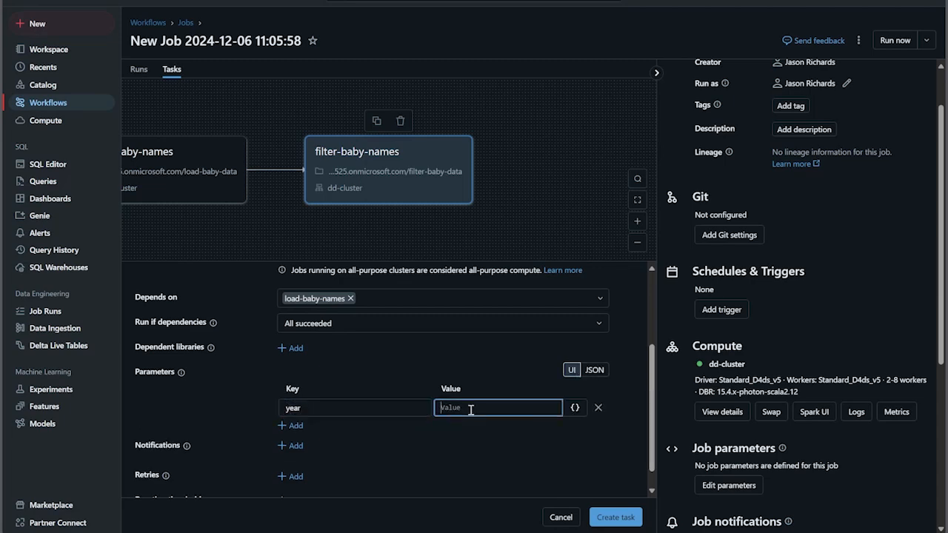
pyautogui.write('2014')
pyautogui.click(614, 516)
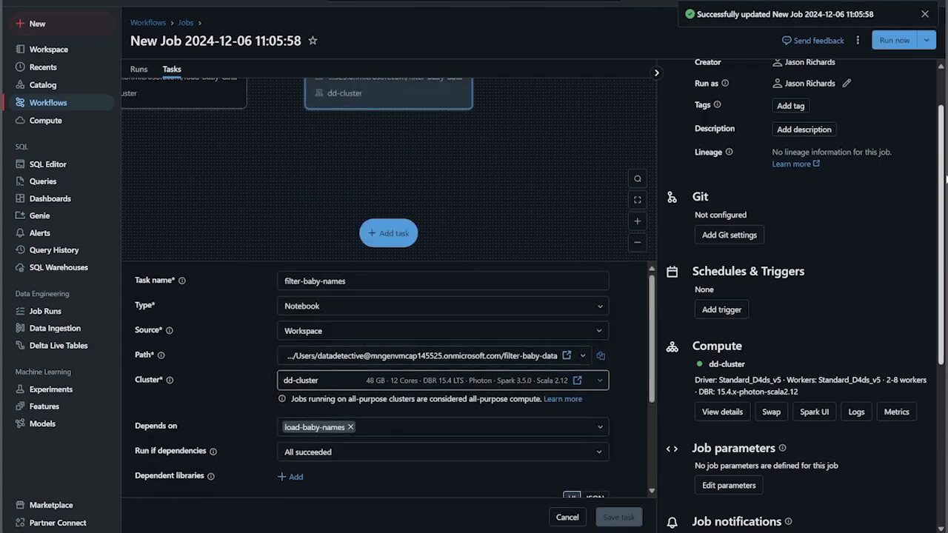
# Hide the job details side panel and start a manual run of the two-task job
pyautogui.scroll(2, 881, 252)
pyautogui.click(637, 200)
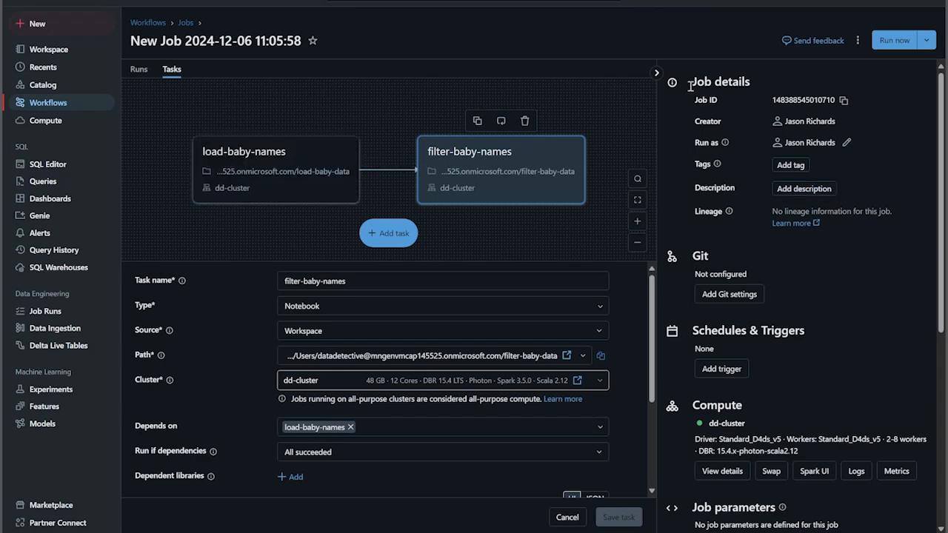
pyautogui.click(657, 74)
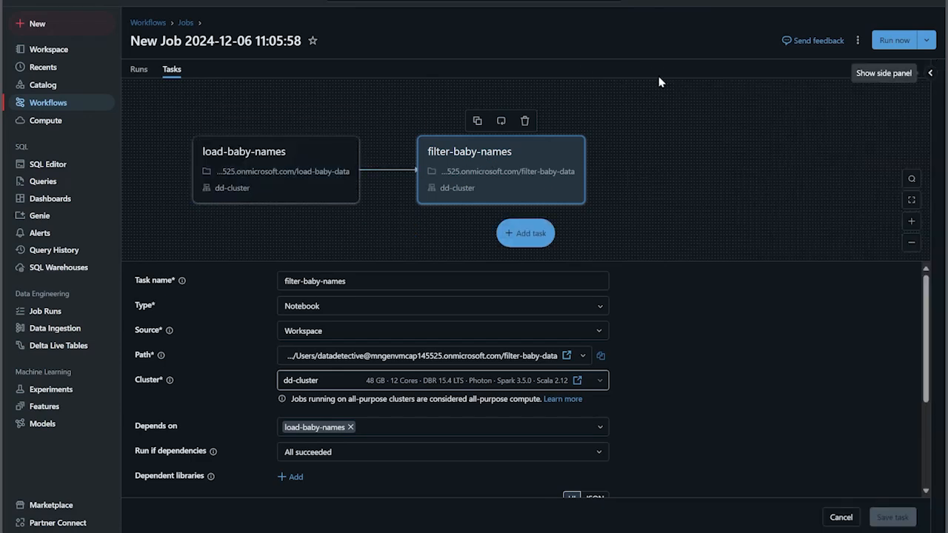
pyautogui.click(912, 200)
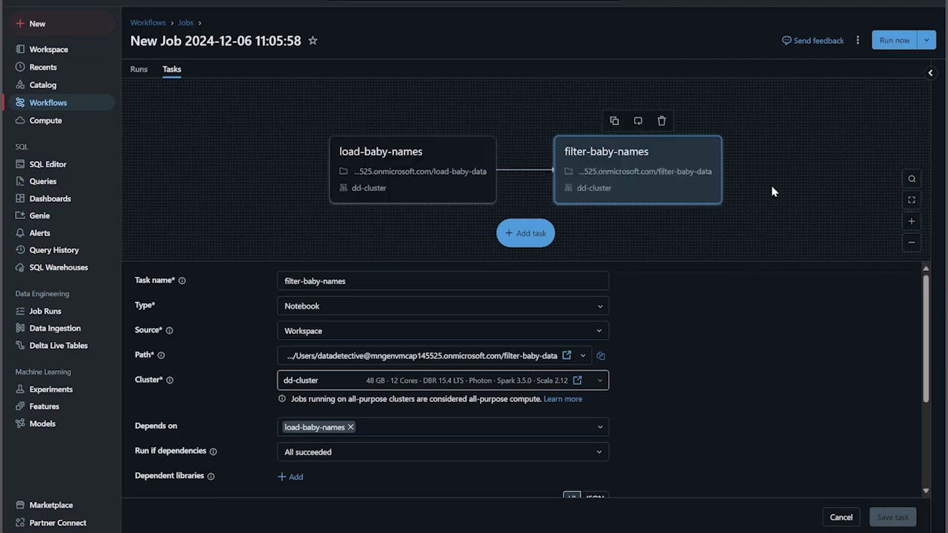
pyautogui.click(884, 42)
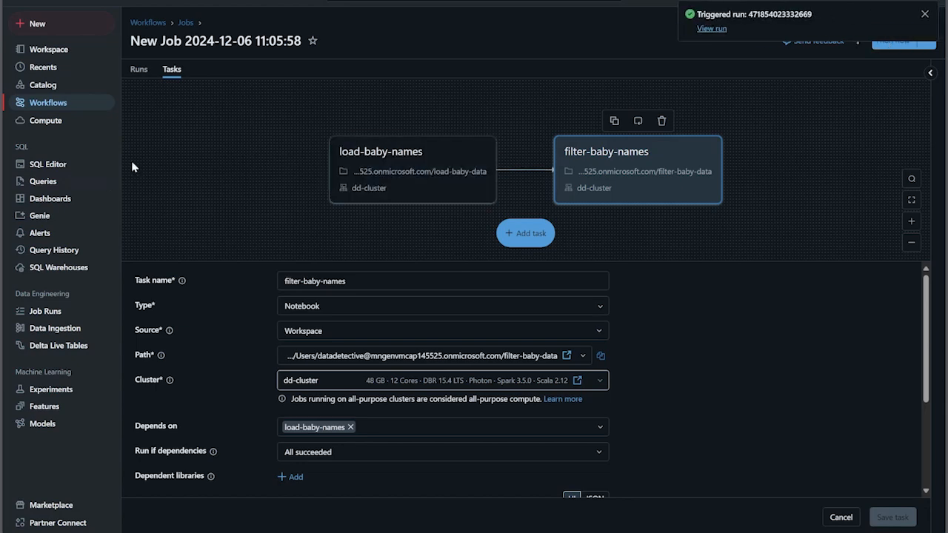
# Open the current job run and inspect the outputs of the load-baby-names and filter-baby-names tasks
pyautogui.click(49, 313)
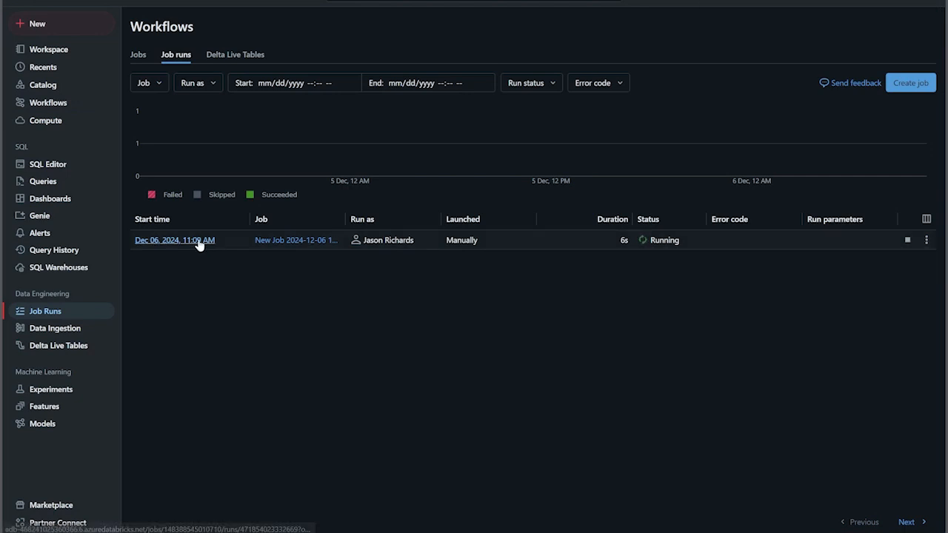
pyautogui.click(198, 242)
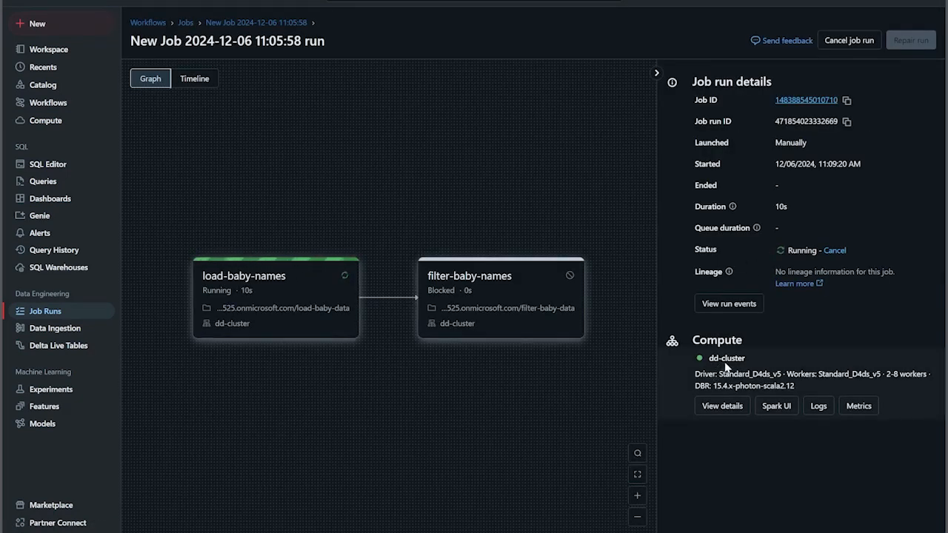
pyautogui.click(292, 296)
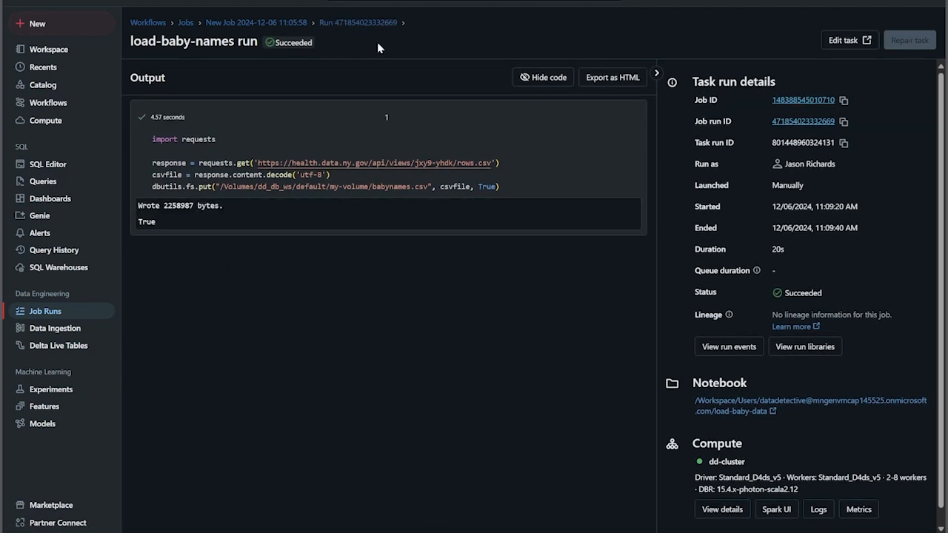
pyautogui.click(365, 22)
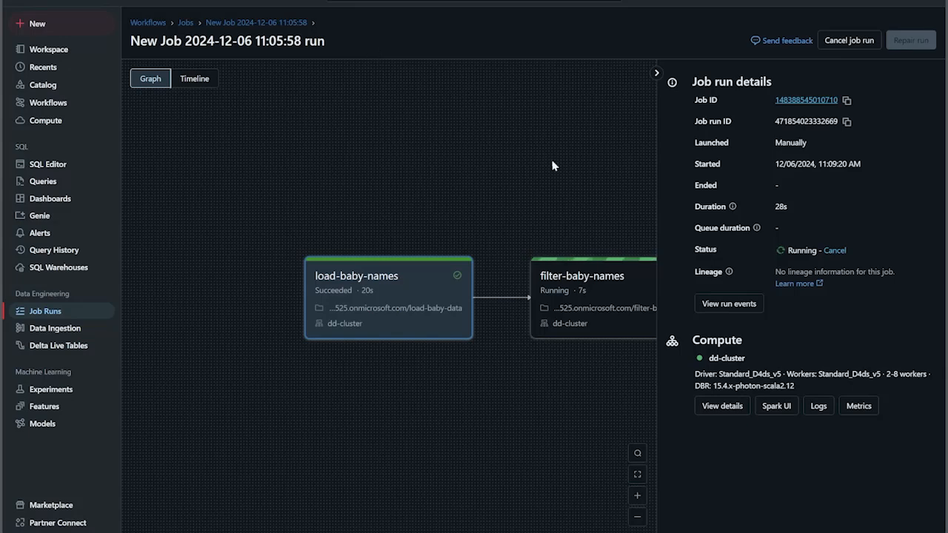
pyautogui.click(576, 288)
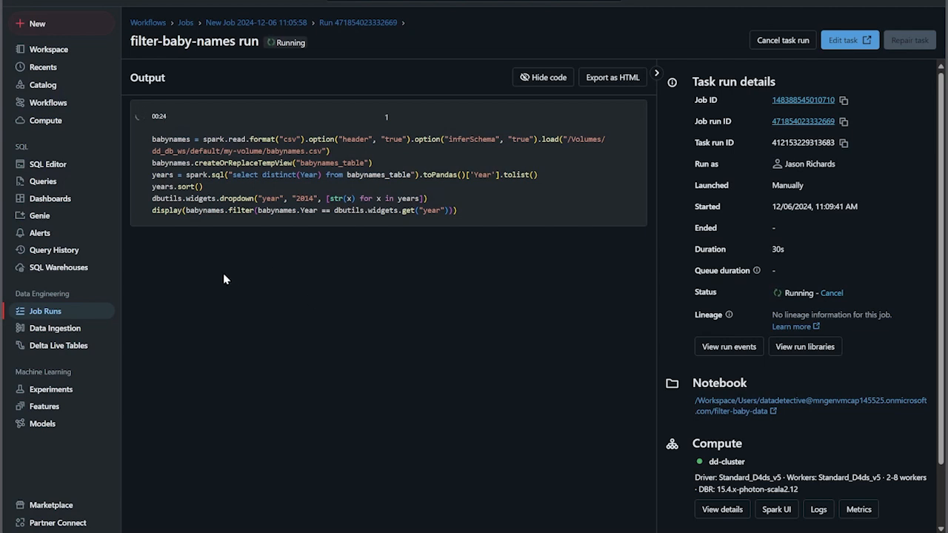
# Check the files in my-volume under the default schema of the dd_db_ws catalog
pyautogui.click(38, 87)
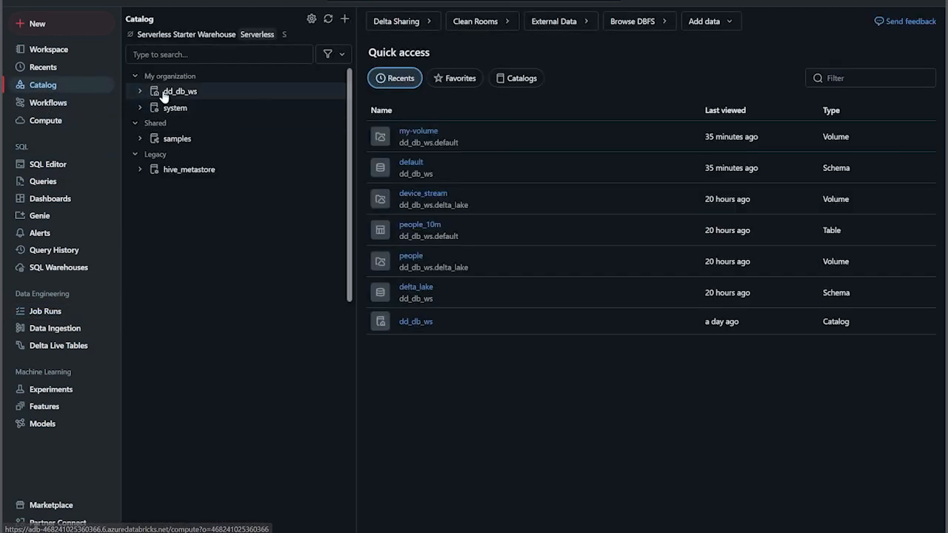
pyautogui.click(140, 91)
pyautogui.click(145, 109)
pyautogui.click(150, 138)
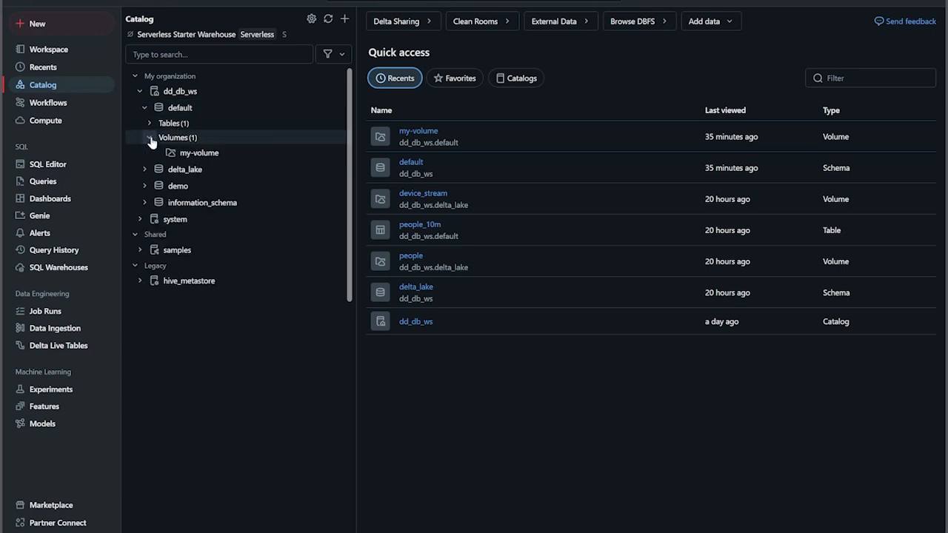
pyautogui.click(183, 159)
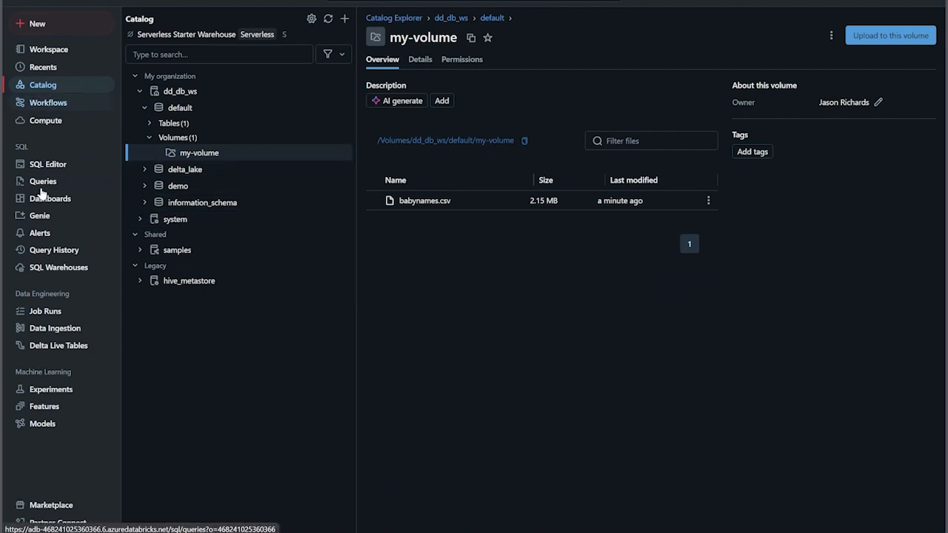
# Examine the filtered table in the job run's filter-baby-names output, and return to the job's page
pyautogui.click(45, 312)
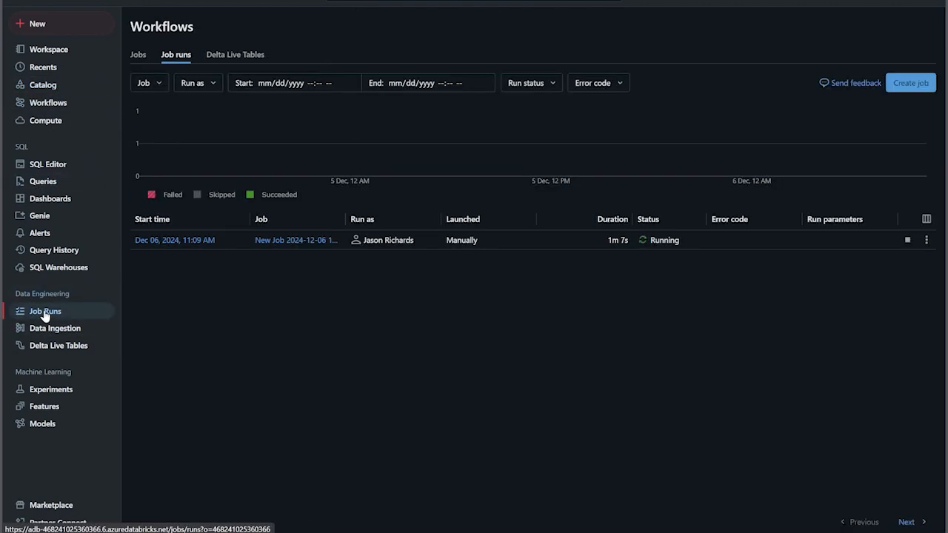
pyautogui.click(178, 240)
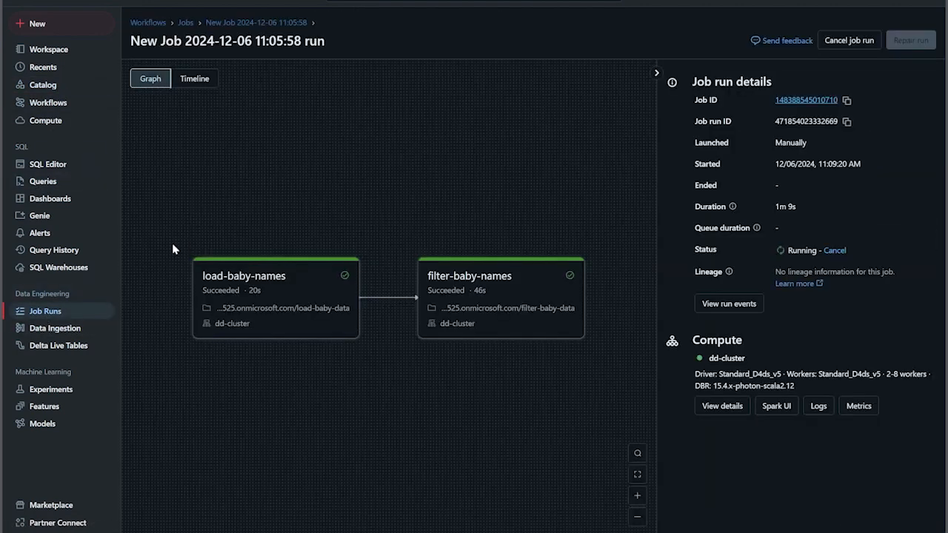
pyautogui.click(504, 276)
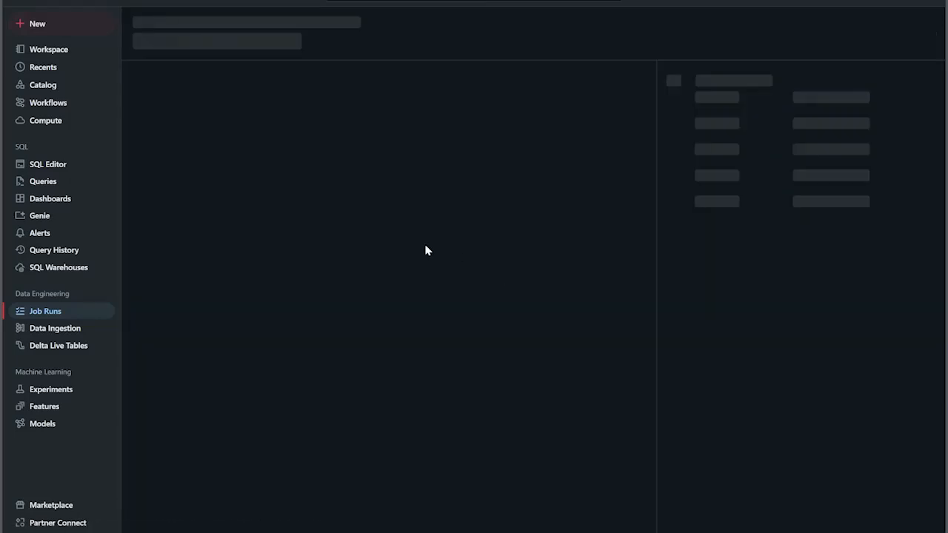
pyautogui.scroll(-3, 370, 415)
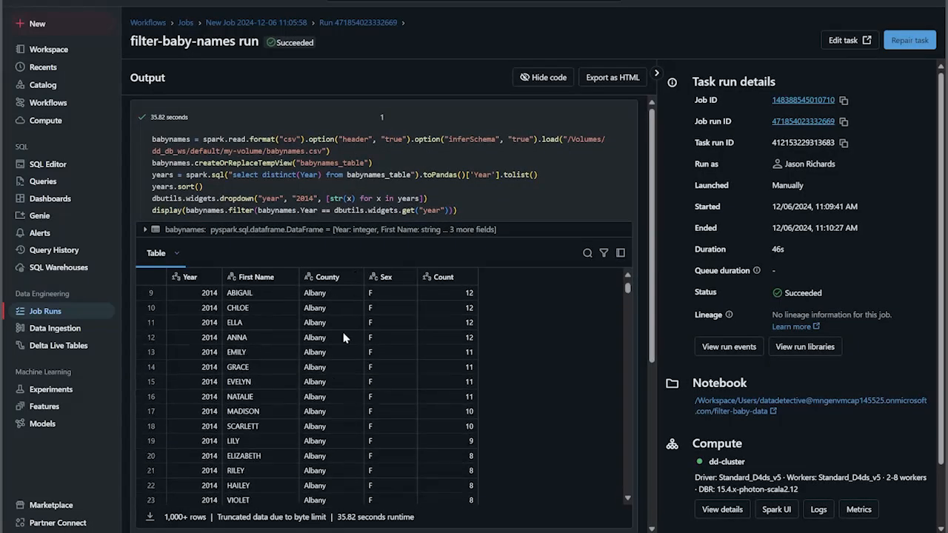
pyautogui.scroll(-15, 370, 417)
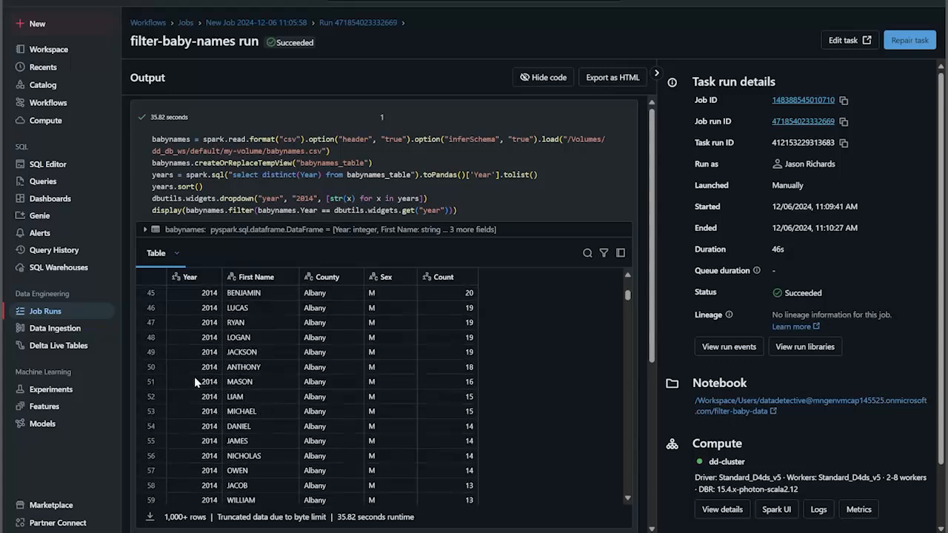
pyautogui.scroll(-20, 193, 381)
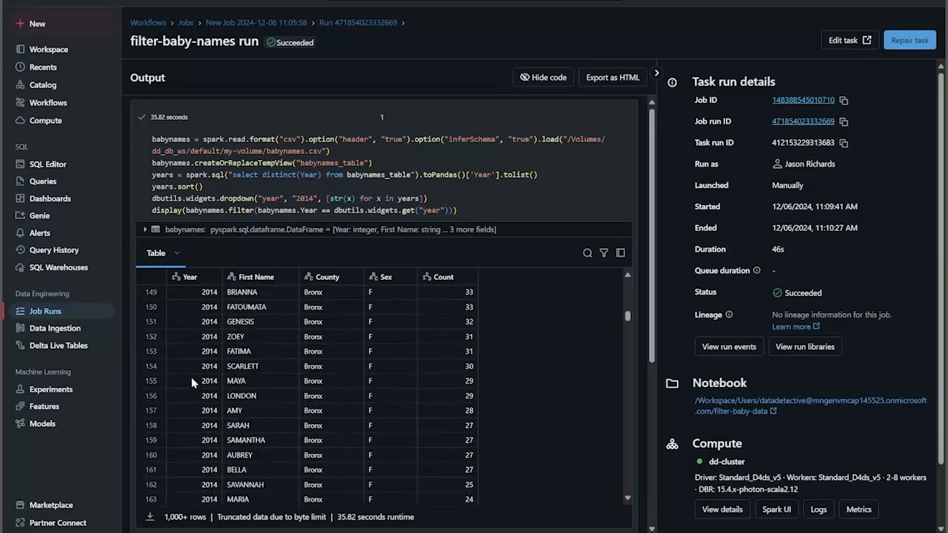
pyautogui.moveTo(628, 326); pyautogui.dragTo(628, 483)
pyautogui.scroll(8, 391, 409)
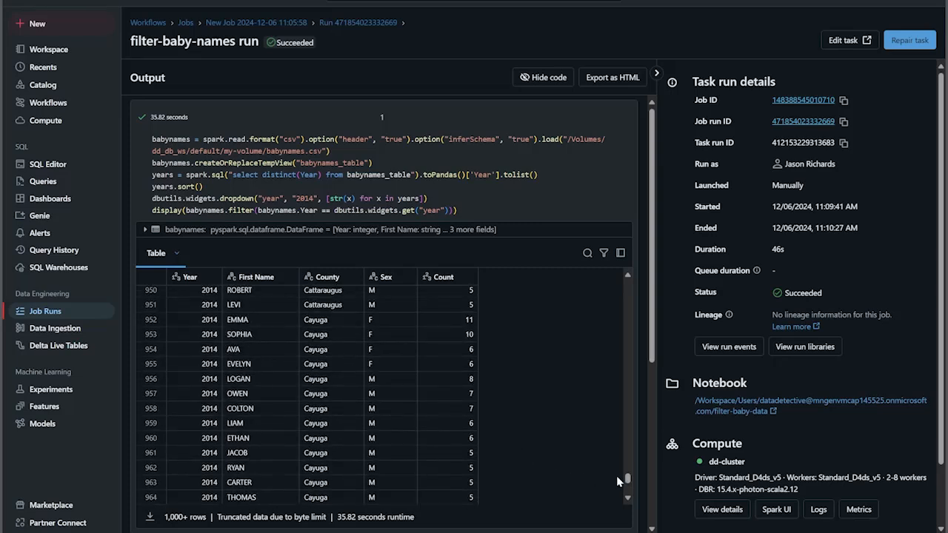
pyautogui.moveTo(627, 482); pyautogui.dragTo(628, 286)
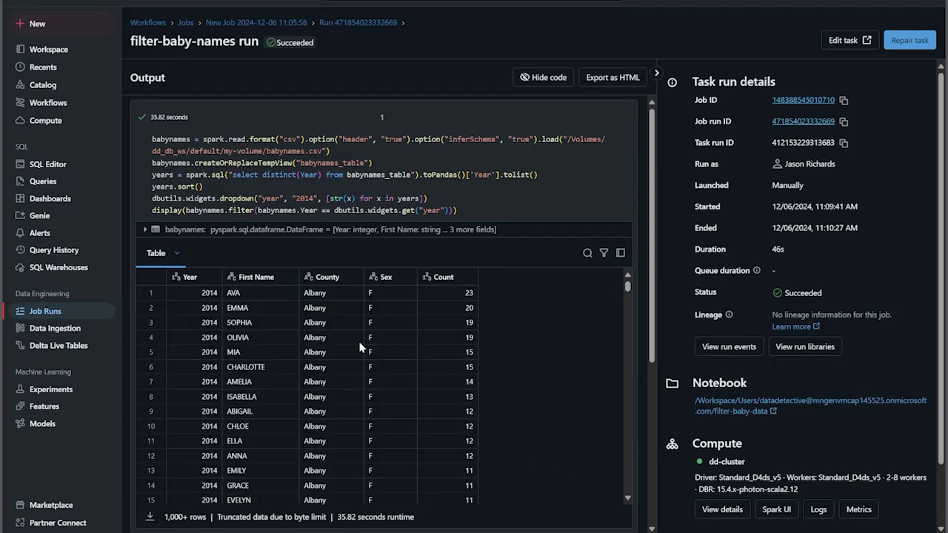
pyautogui.click(288, 22)
pyautogui.click(263, 41)
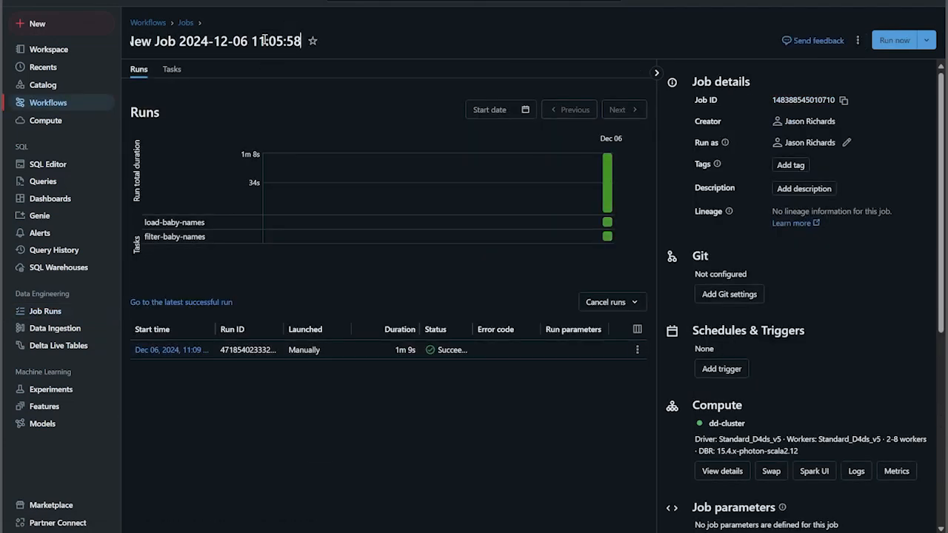
pyautogui.moveTo(303, 42); pyautogui.dragTo(132, 42)
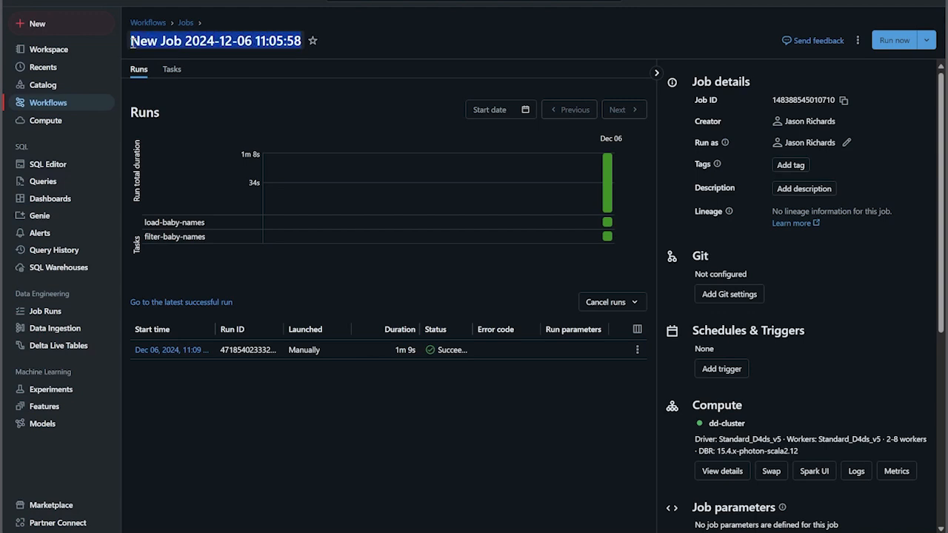
pyautogui.press('super+c')
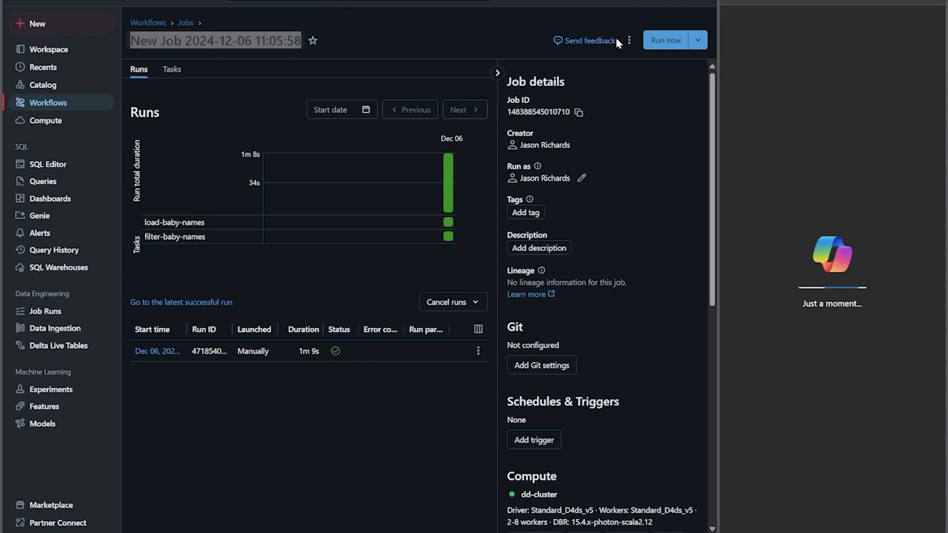
pyautogui.click(935, 1)
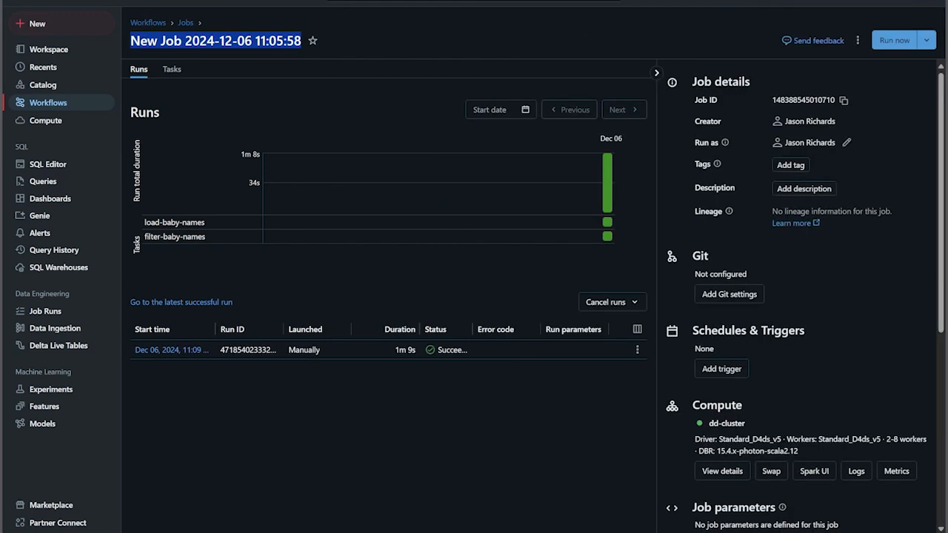
# Rename the job as baby-names demo
pyautogui.click(245, 39)
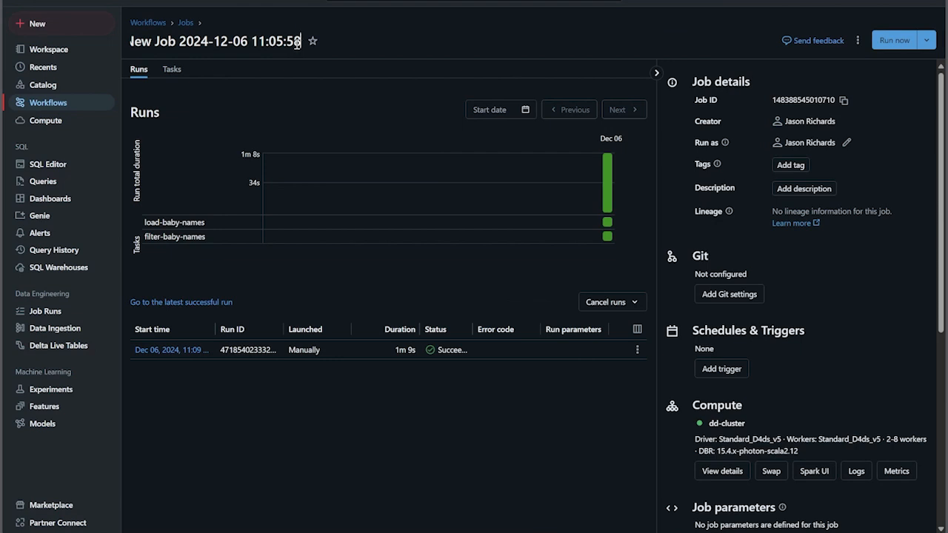
pyautogui.press('BackSpace')
pyautogui.press('BackSpace')
pyautogui.press('BackSpace')
pyautogui.press('BackSpace')
pyautogui.press('BackSpace')
pyautogui.press('BackSpace')
pyautogui.press('BackSpace')
pyautogui.press('BackSpace')
pyautogui.press('BackSpace')
pyautogui.press('BackSpace')
pyautogui.press('BackSpace')
pyautogui.press('BackSpace')
pyautogui.press('BackSpace')
pyautogui.press('BackSpace')
pyautogui.press('BackSpace')
pyautogui.press('BackSpace')
pyautogui.press('BackSpace')
pyautogui.press('BackSpace')
pyautogui.press('BackSpace')
pyautogui.press('BackSpace')
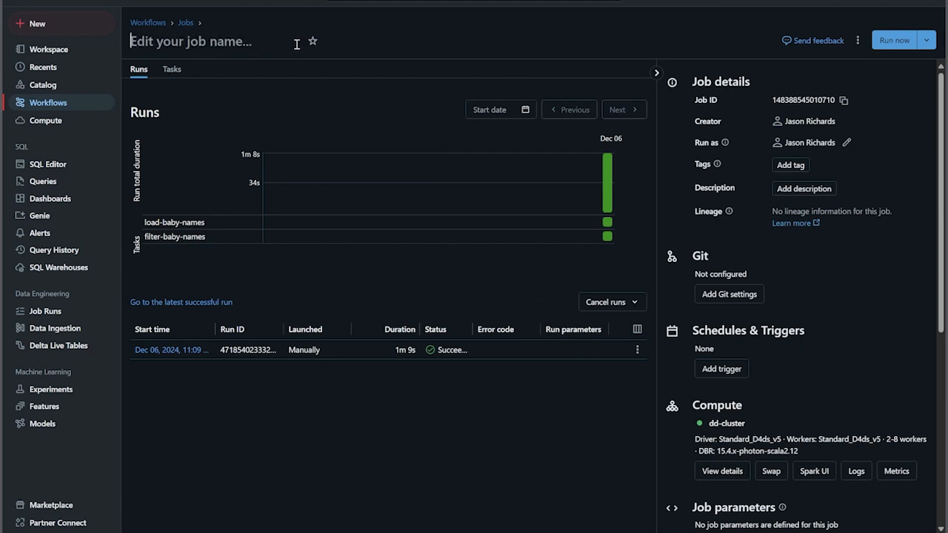
pyautogui.write('baby')
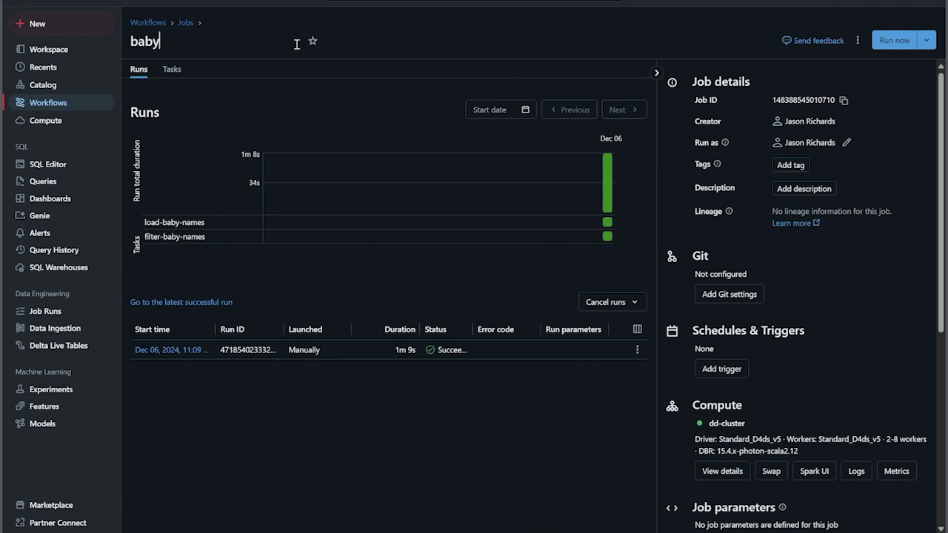
pyautogui.write('-names demo')
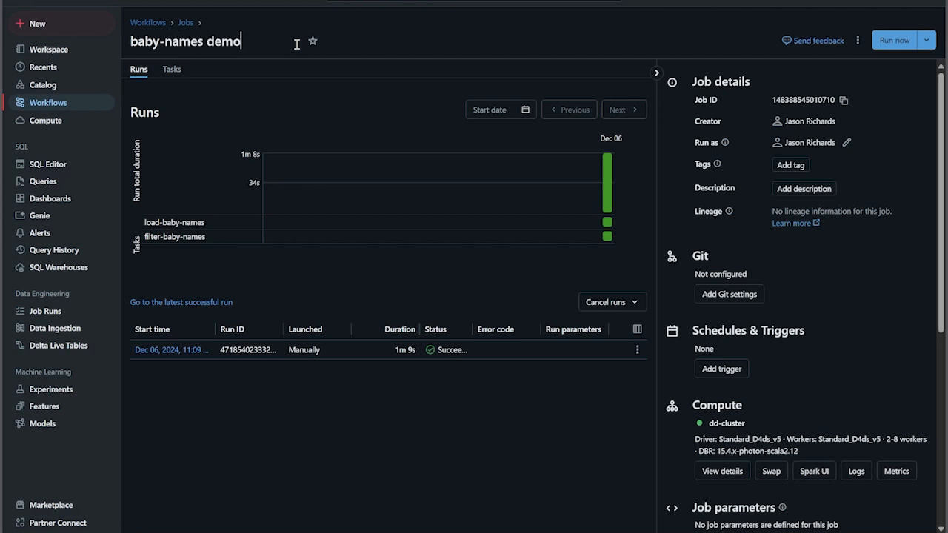
pyautogui.press('Return')
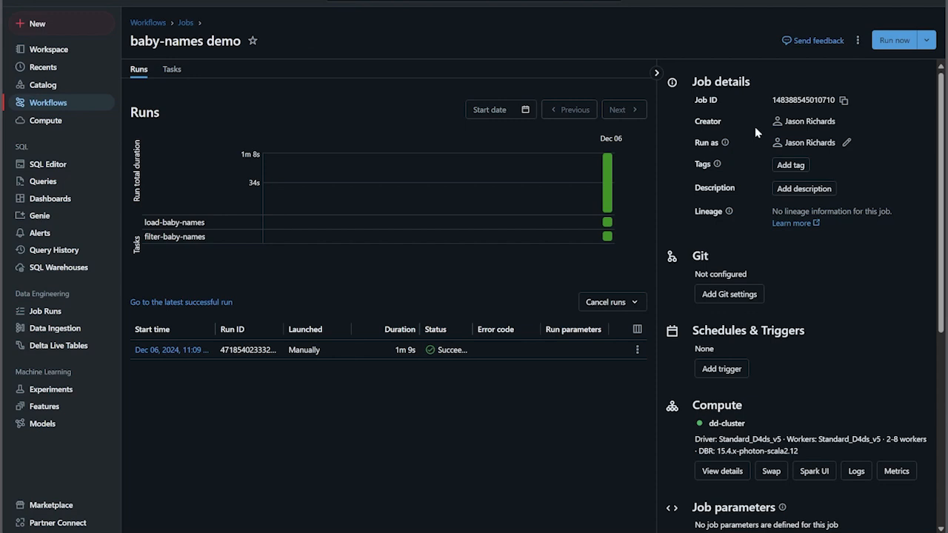
# Run the job with different parameters, overriding the year value with 2015
pyautogui.click(927, 41)
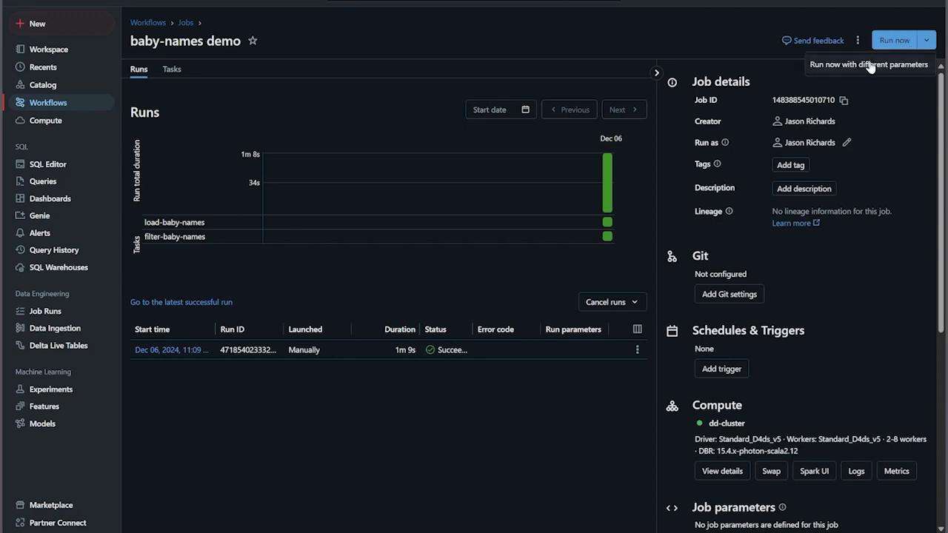
pyautogui.click(871, 66)
pyautogui.click(510, 260)
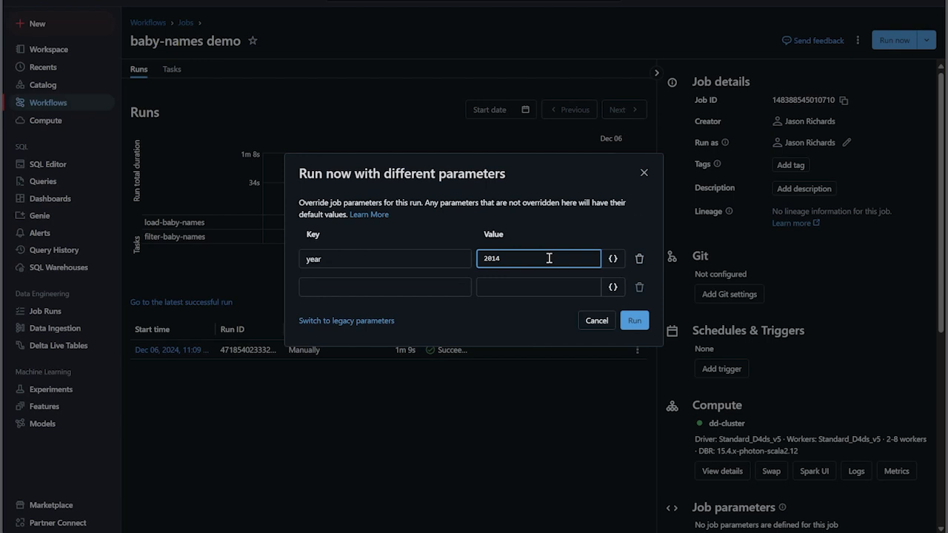
pyautogui.press('BackSpace')
pyautogui.press('BackSpace')
pyautogui.press('BackSpace')
pyautogui.press('BackSpace')
pyautogui.write('201')
pyautogui.click(636, 322)
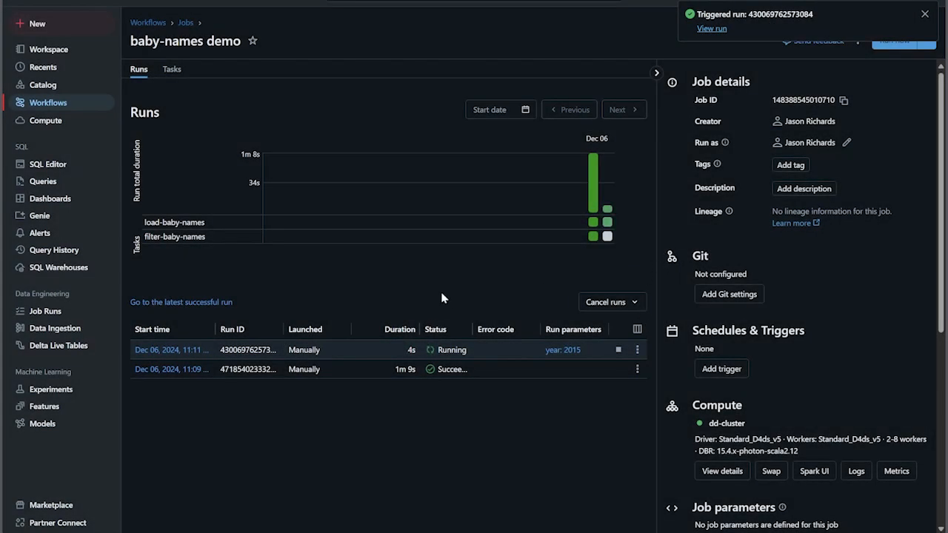
# Open the year 2015 job run and examine the filter-baby-names task's code and its filtered output table
pyautogui.click(169, 349)
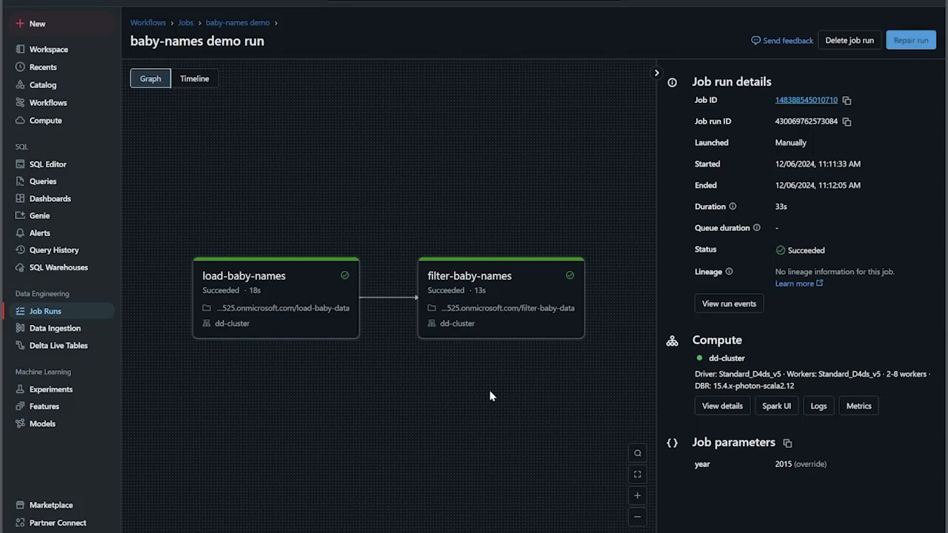
pyautogui.click(479, 314)
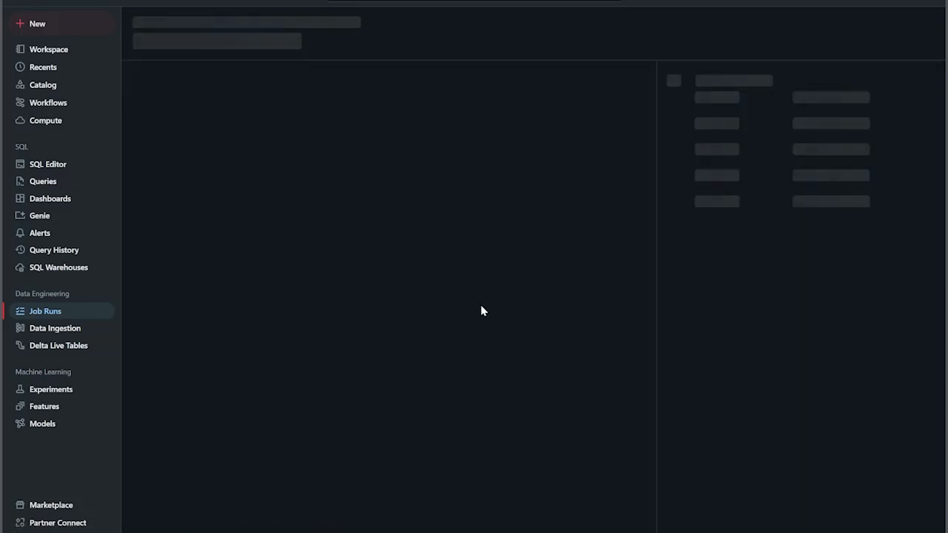
pyautogui.scroll(-10, 208, 348)
pyautogui.scroll(-14, 201, 359)
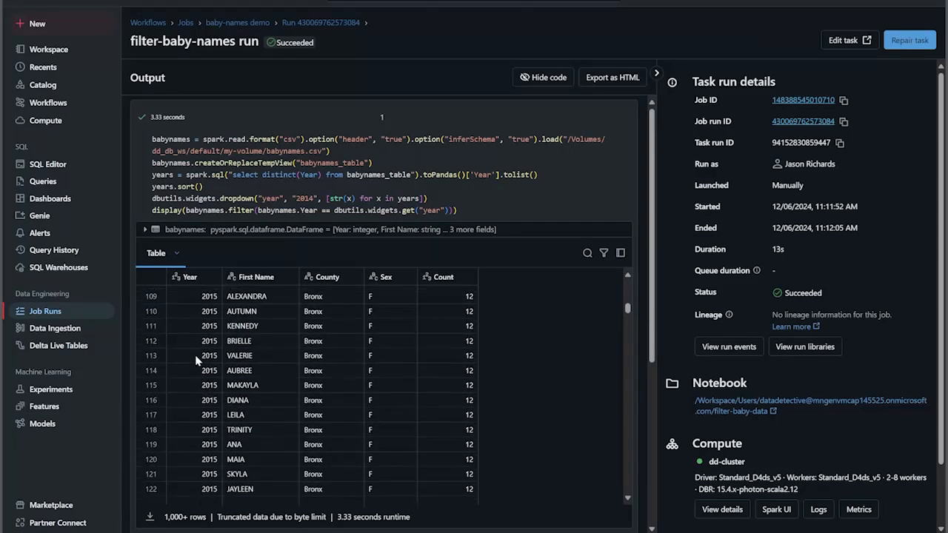
pyautogui.scroll(11, 196, 359)
pyautogui.scroll(7, 195, 345)
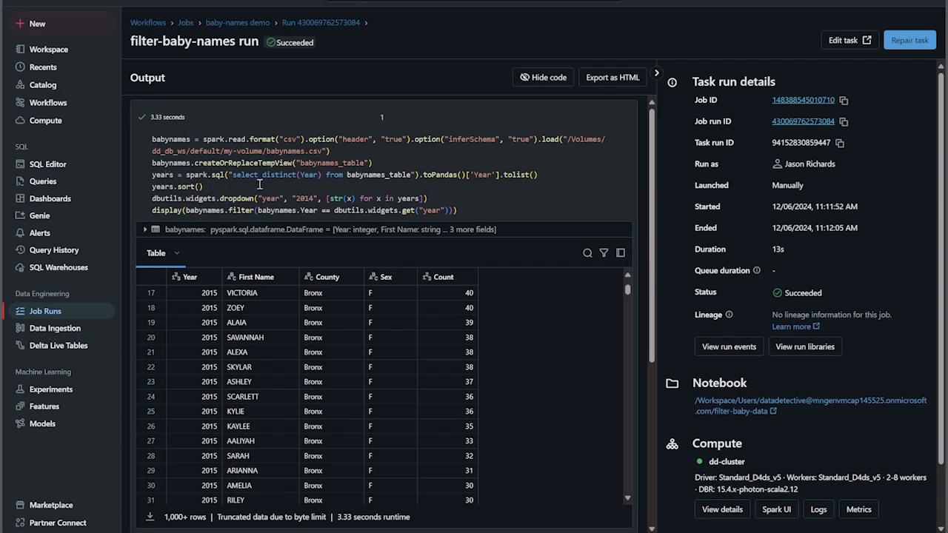
pyautogui.scroll(-1, 309, 208)
pyautogui.scroll(2, 294, 263)
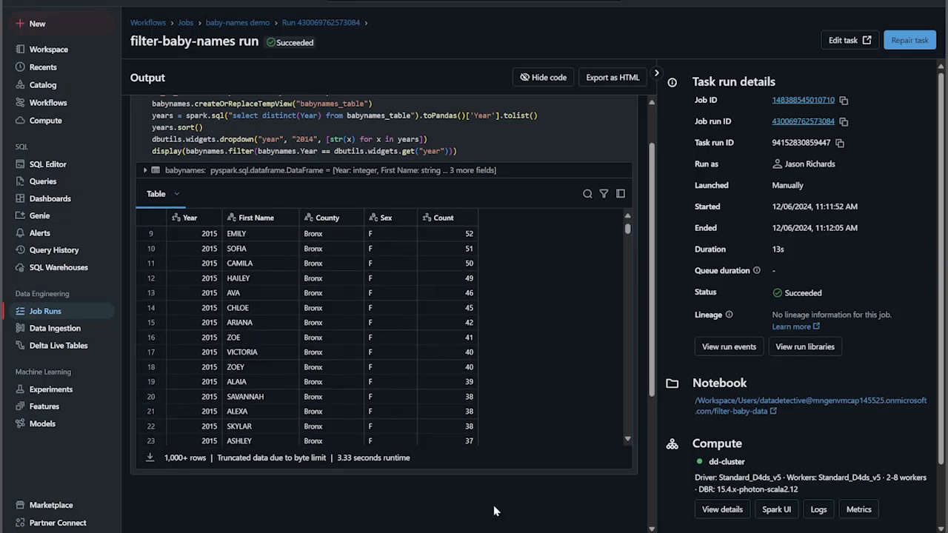
pyautogui.scroll(1, 538, 493)
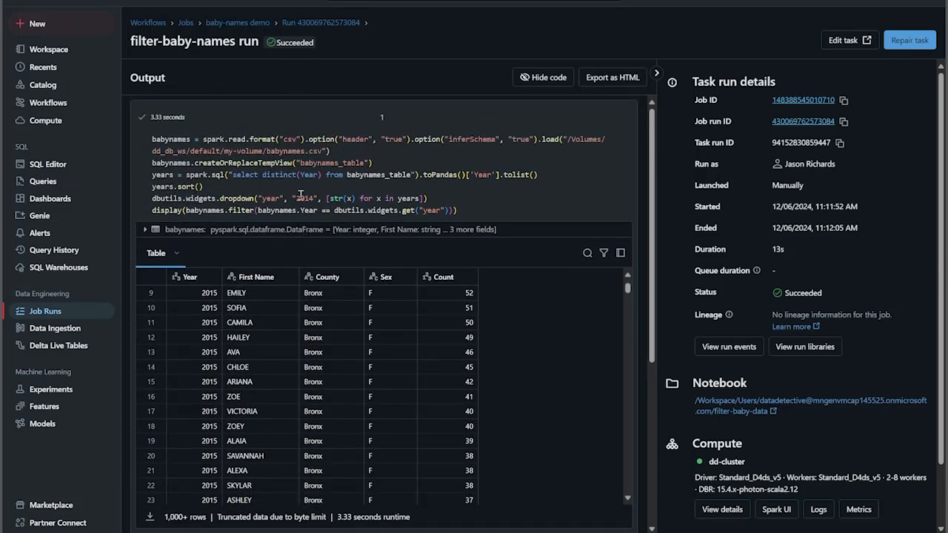
pyautogui.scroll(-3, 308, 382)
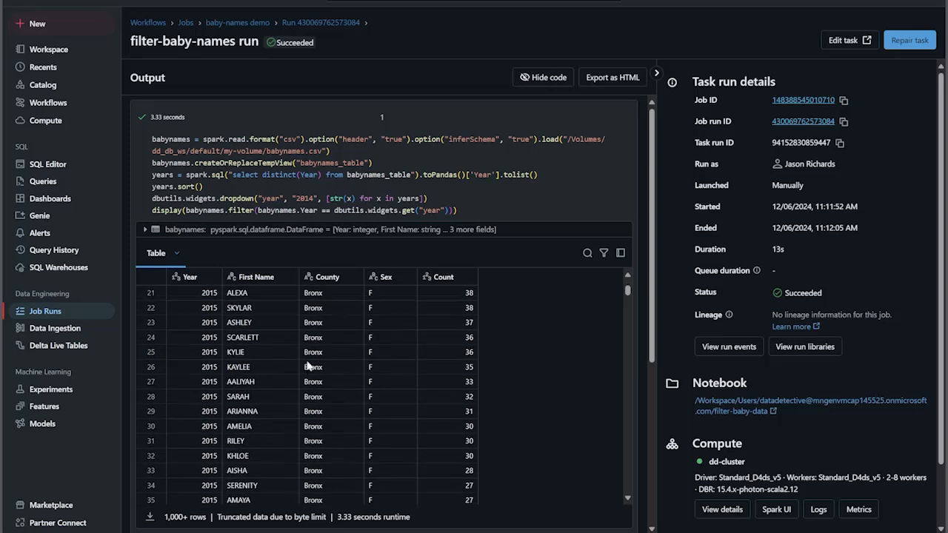
pyautogui.scroll(4, 300, 363)
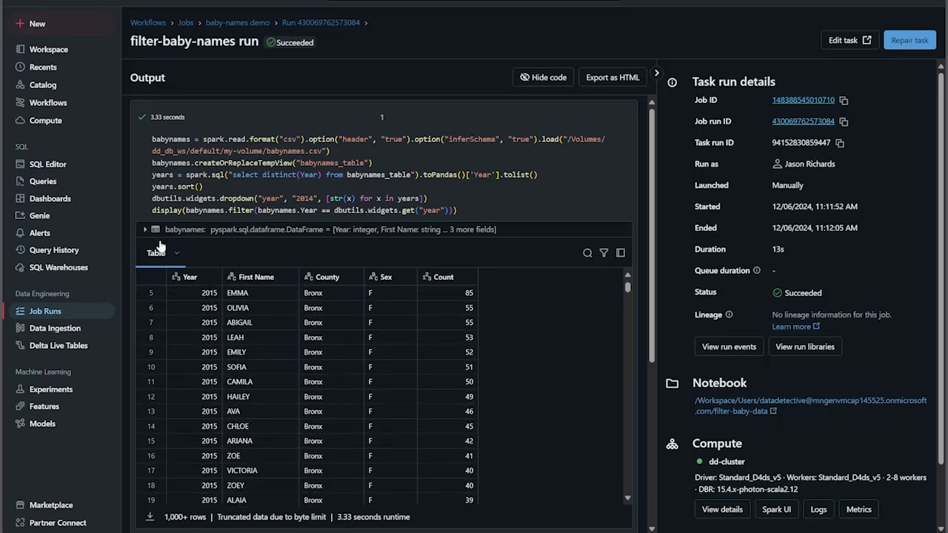
# Open the catalog browser to look through the workspace's data
pyautogui.click(43, 85)
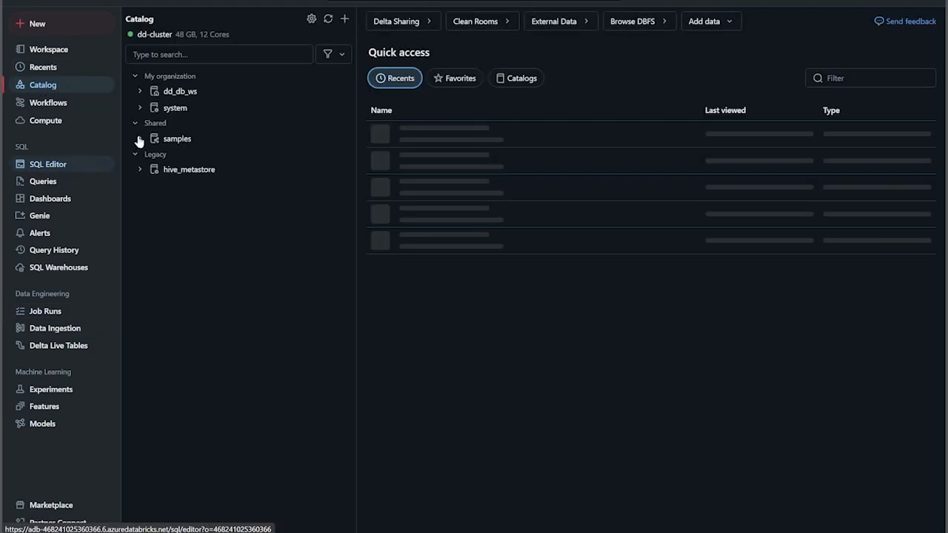